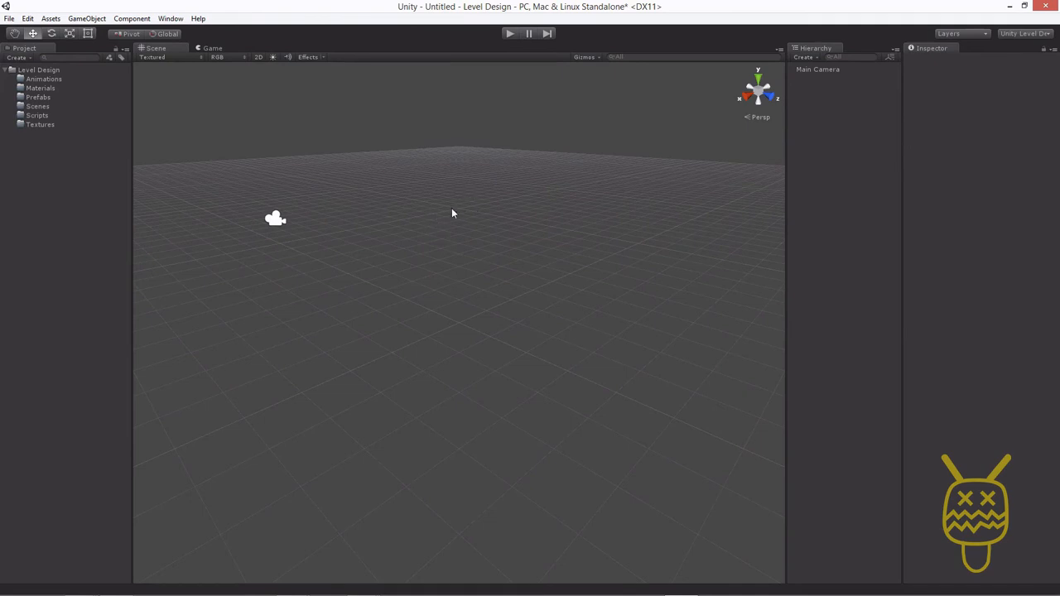
- Pan the empty scene view across the grid with the Hand tool
mouse_move(409, 233)
middle_down()
mouse_move(421, 173)
mouse_move(376, 268)
mouse_move(438, 206)
mouse_move(411, 237)
mouse_move(391, 186)
mouse_move(433, 201)
mouse_move(426, 218)
mouse_move(379, 227)
mouse_move(402, 235)
middle_up()
click(15, 37)
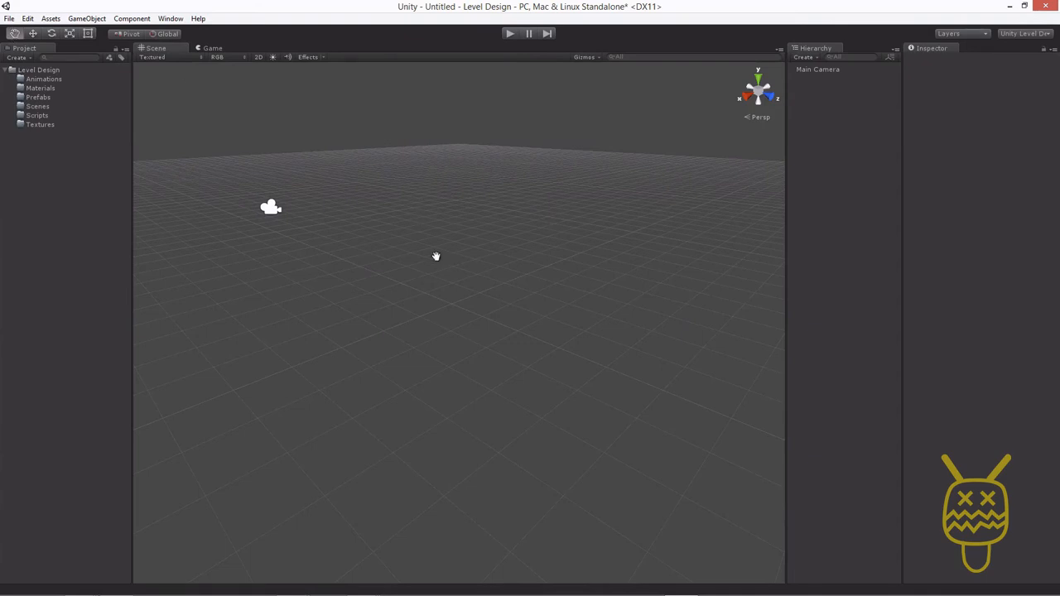
drag(436, 256, 466, 261)
drag(663, 232, 528, 210)
drag(369, 323, 514, 273)
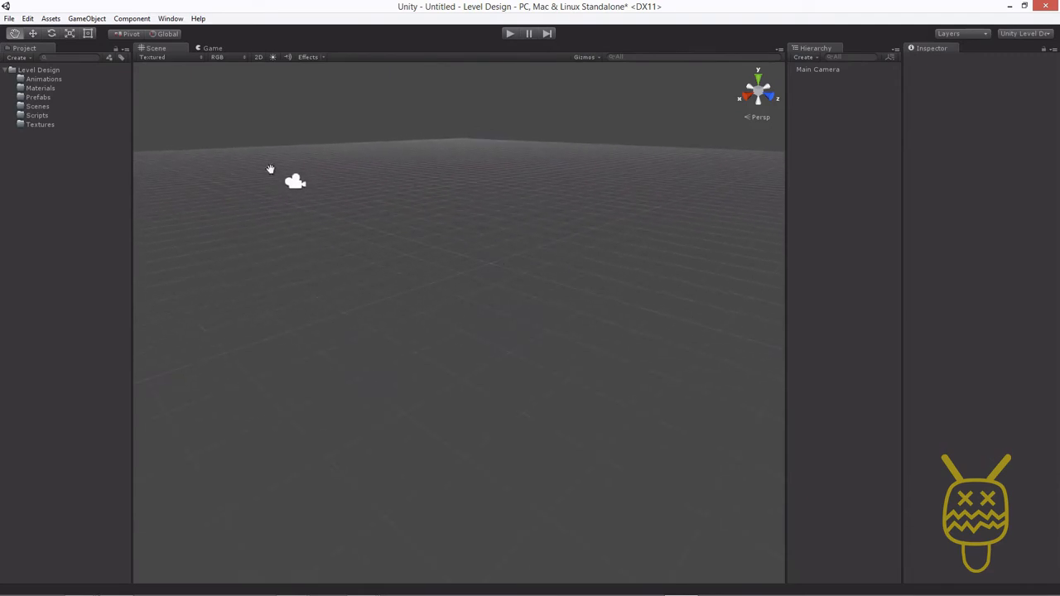
- Switch through the Move, Rotate, Scale and Rect tools in turn, ending on the Move tool
click(34, 33)
click(51, 33)
click(70, 33)
click(87, 33)
click(33, 34)
- Examine the scene grid at different distances by zooming the view in and out repeatedly
scroll(480, 246, down, 5)
scroll(477, 252, up, 8)
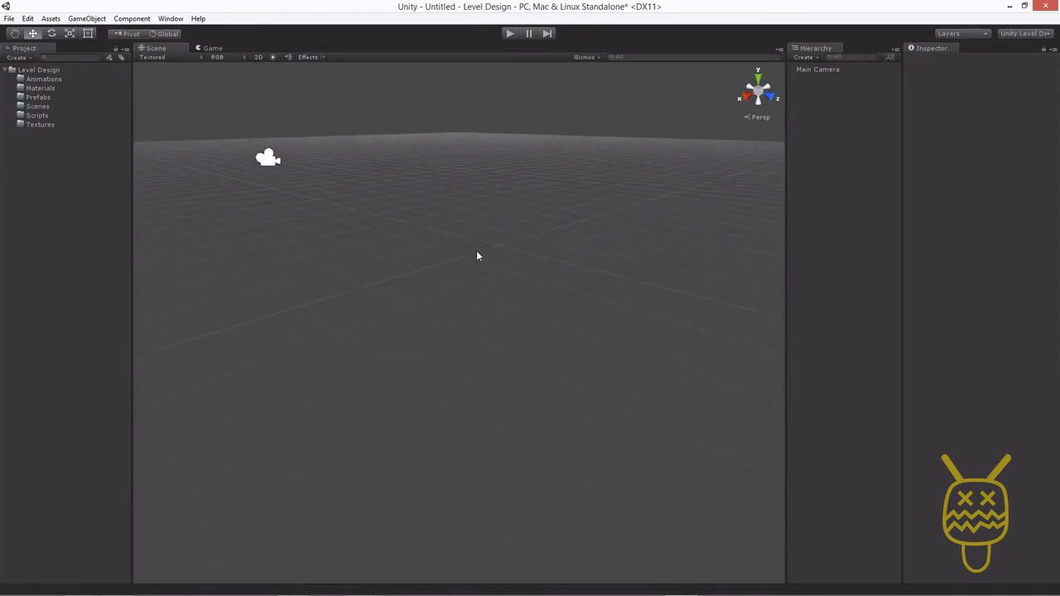
scroll(477, 256, up, 2)
scroll(477, 256, down, 4)
scroll(477, 256, up, 4)
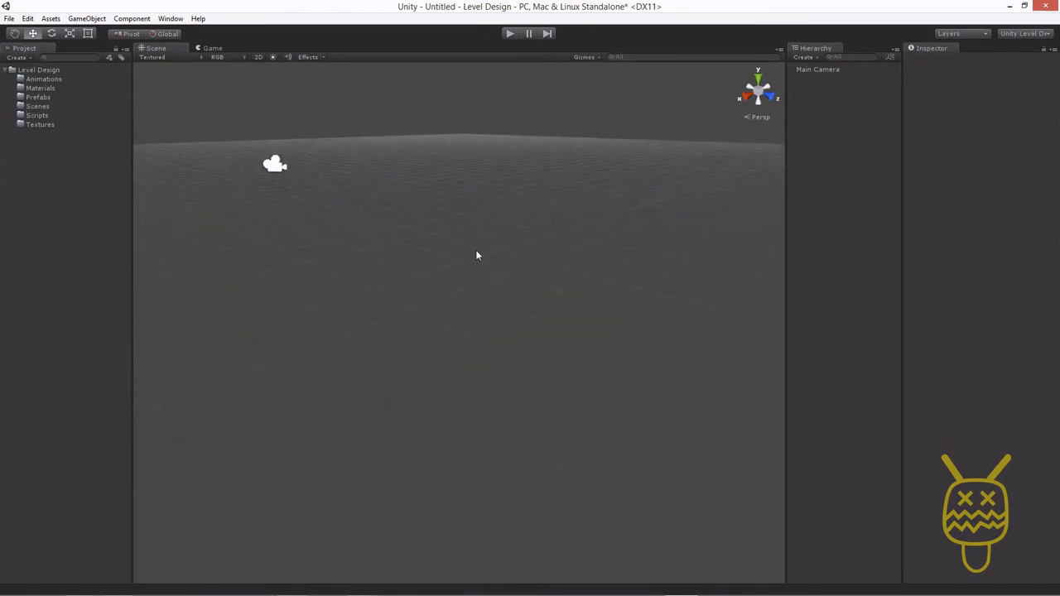
scroll(478, 255, down, 4)
alt+right_drag(478, 253, 517, 268)
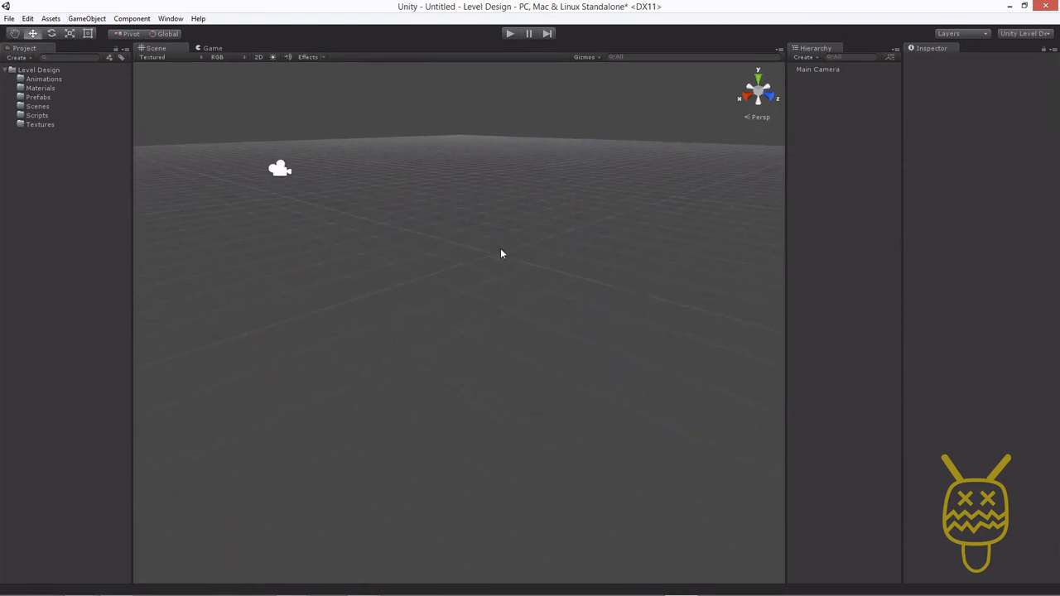
scroll(501, 240, up, 4)
scroll(503, 236, down, 6)
scroll(502, 241, up, 3)
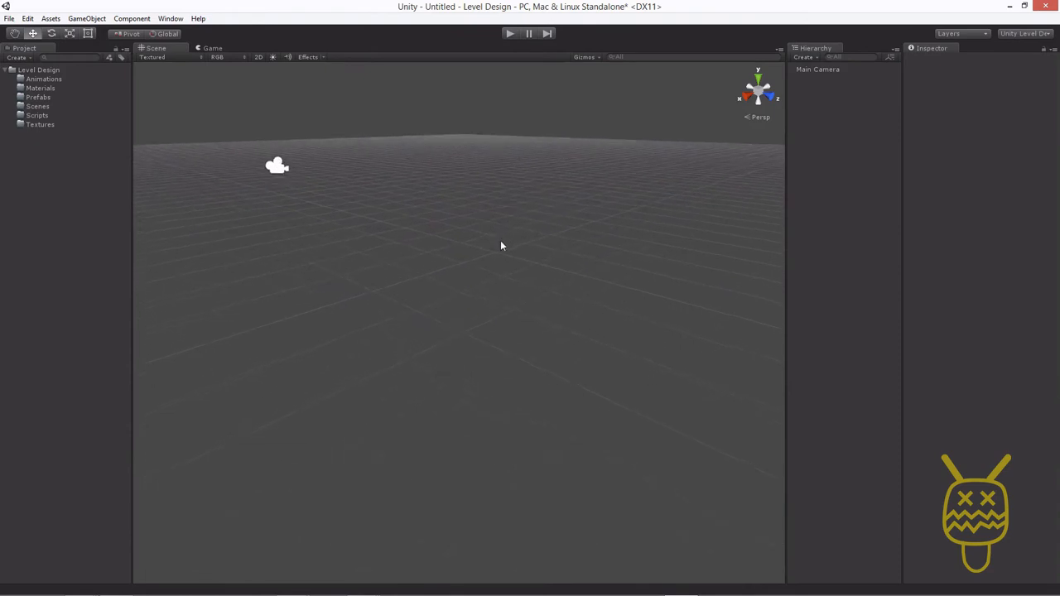
scroll(501, 241, up, 2)
scroll(499, 238, down, 2)
alt+right_drag(499, 239, 469, 244)
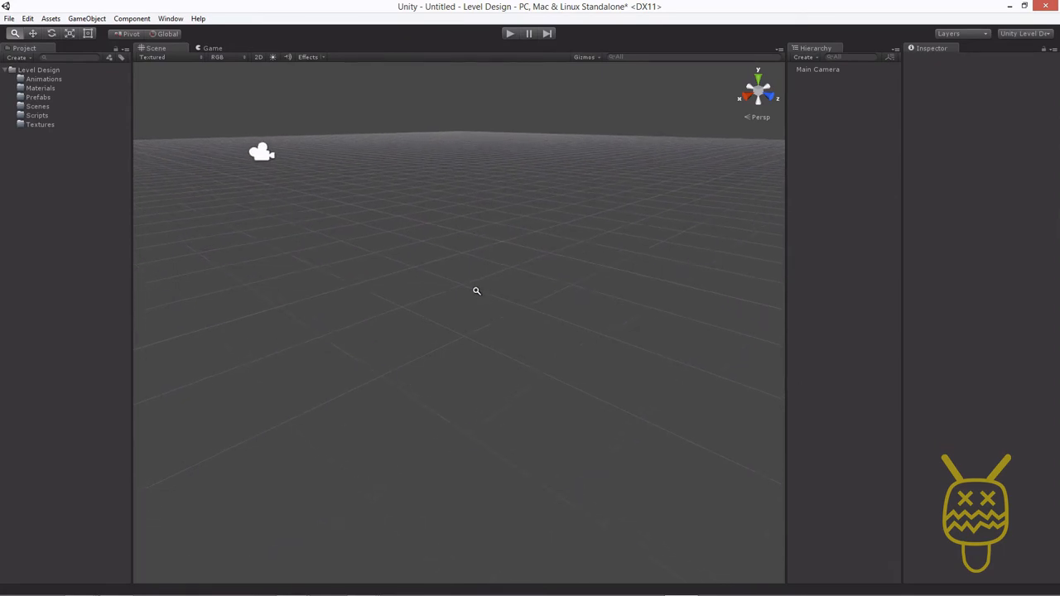
alt+right_drag(464, 443, 477, 340)
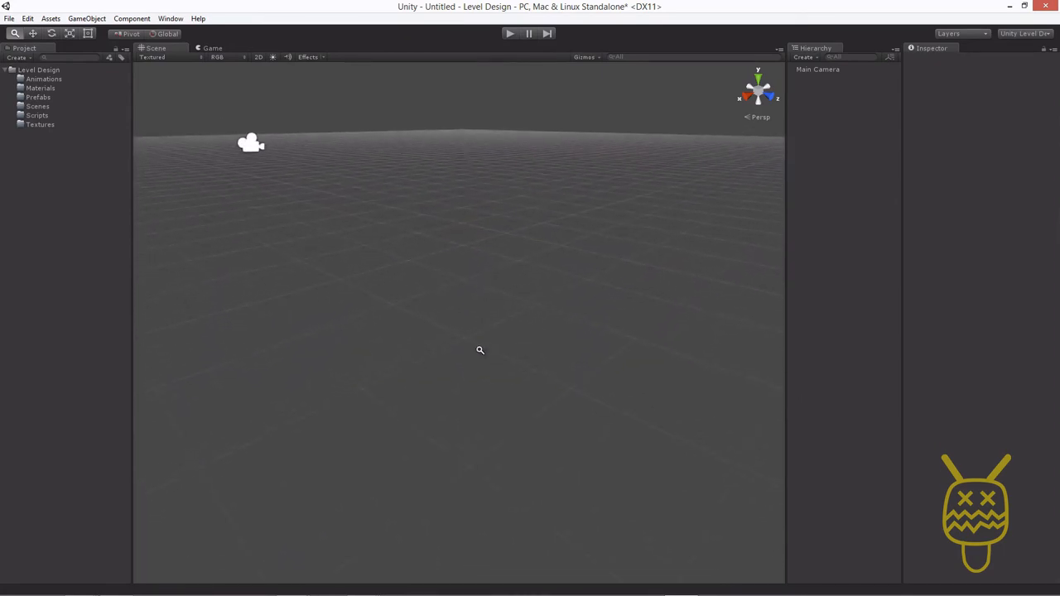
alt+right_drag(584, 310, 539, 306)
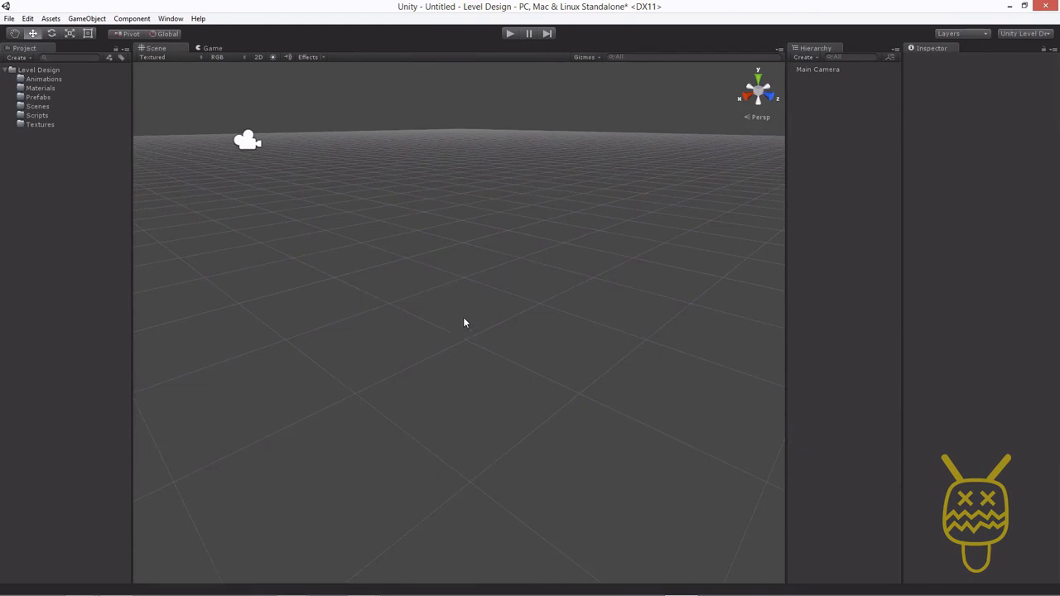
scroll(463, 308, down, 7)
scroll(462, 286, up, 8)
scroll(463, 280, down, 2)
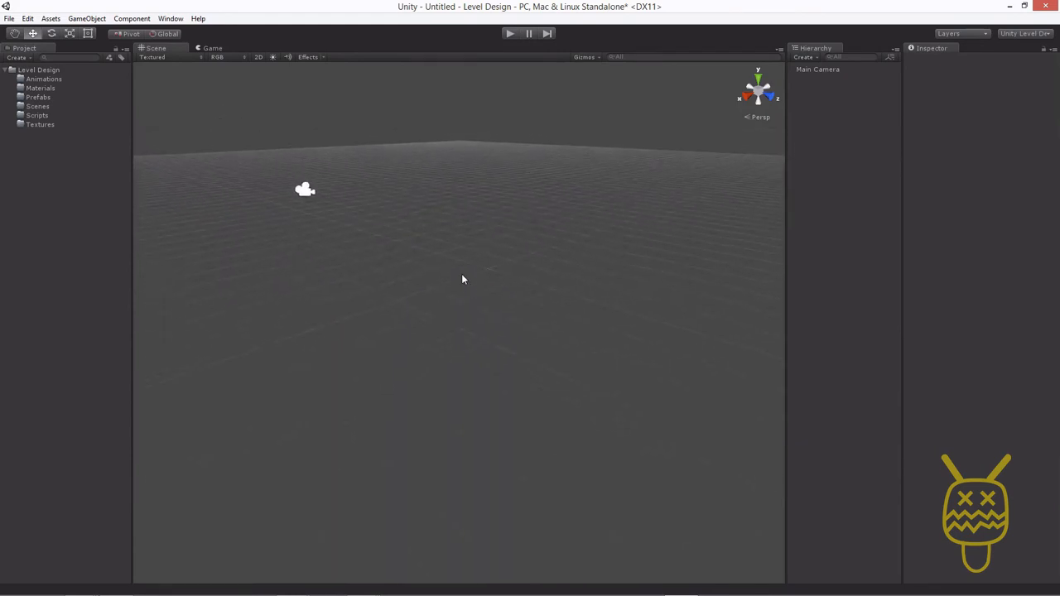
alt+right_drag(464, 281, 333, 319)
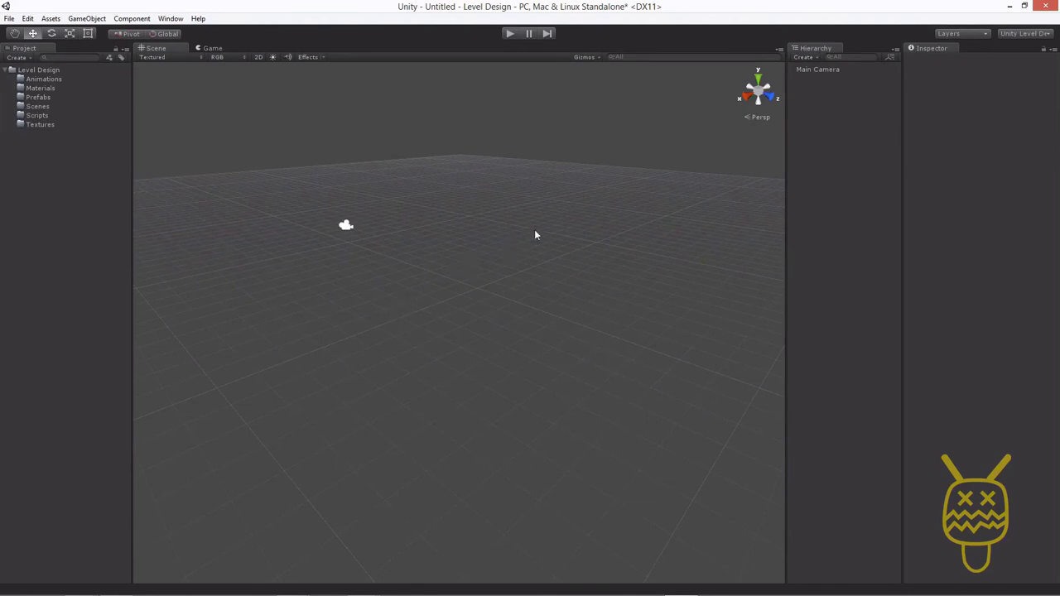
- Orbit the scene view and fly through the scene in all directions around the Main Camera
mouse_move(535, 230)
alt+mouse_down()
mouse_move(762, 235)
mouse_move(579, 225)
mouse_move(715, 224)
mouse_move(571, 215)
mouse_move(464, 227)
mouse_move(641, 220)
mouse_move(497, 146)
mouse_move(365, 268)
mouse_move(436, 321)
mouse_move(585, 275)
mouse_move(566, 190)
mouse_move(438, 213)
mouse_move(511, 270)
mouse_move(535, 217)
alt+mouse_up()
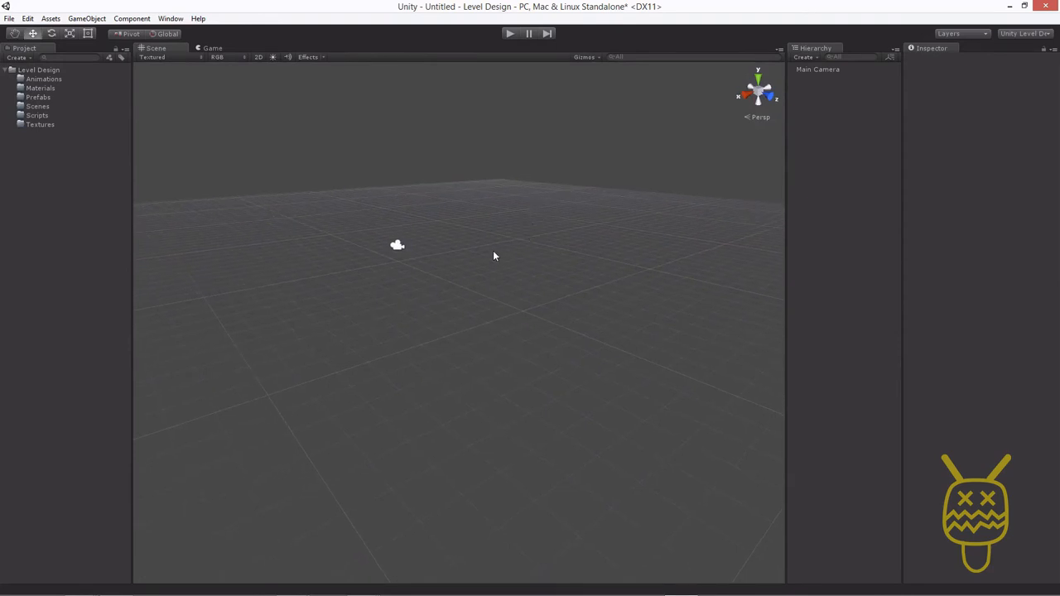
alt+drag(511, 263, 506, 238)
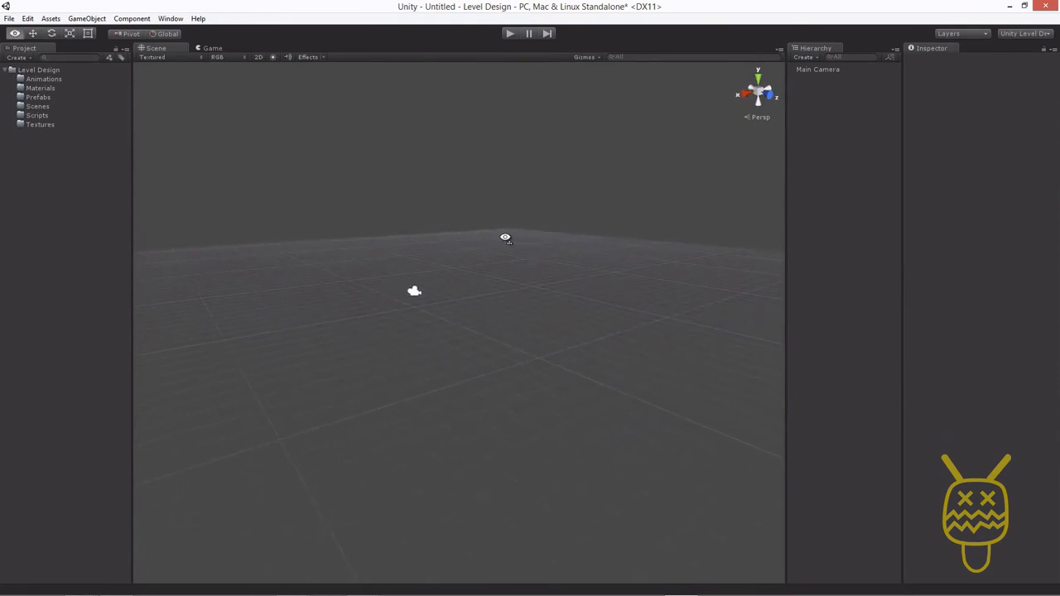
key(s)
key(d)
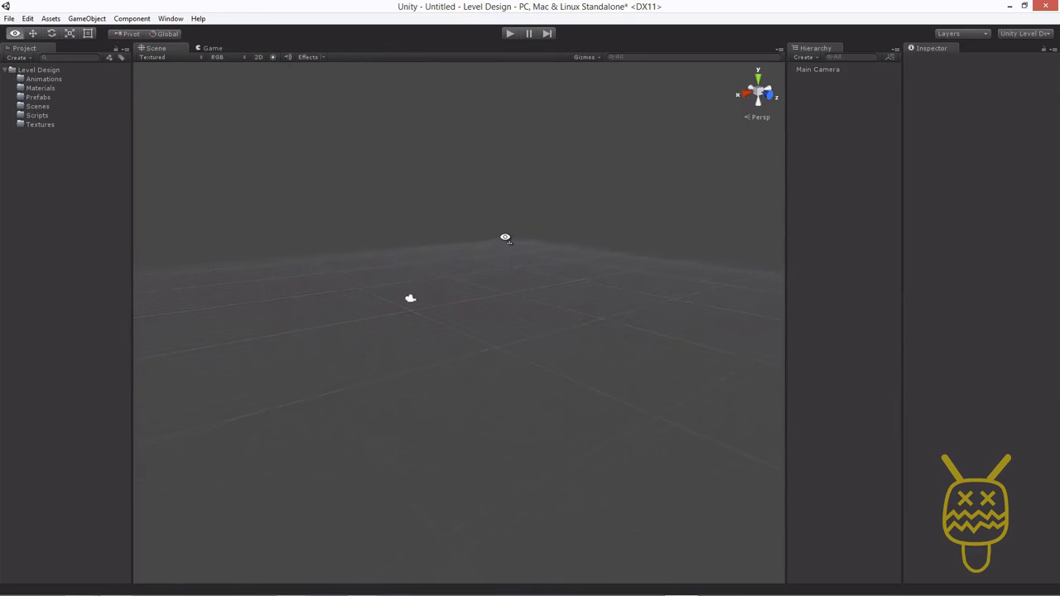
key(w)
key(a)
key(w)
key(s)
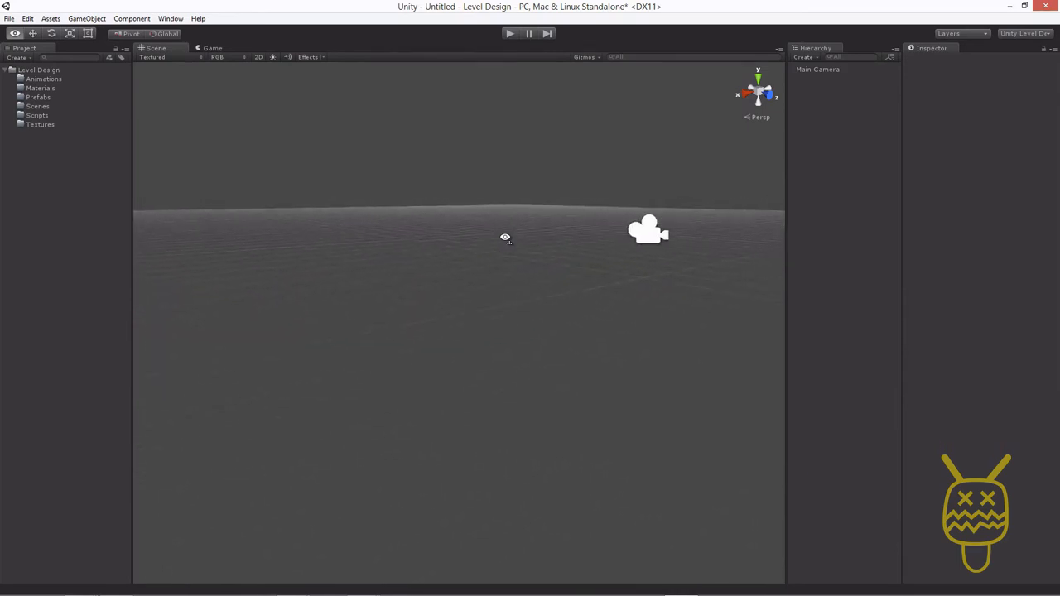
key(d)
key(s)
key(s)
right_drag(505, 238, 469, 253)
key(w)
key(s)
key(s)
key(w)
key(s)
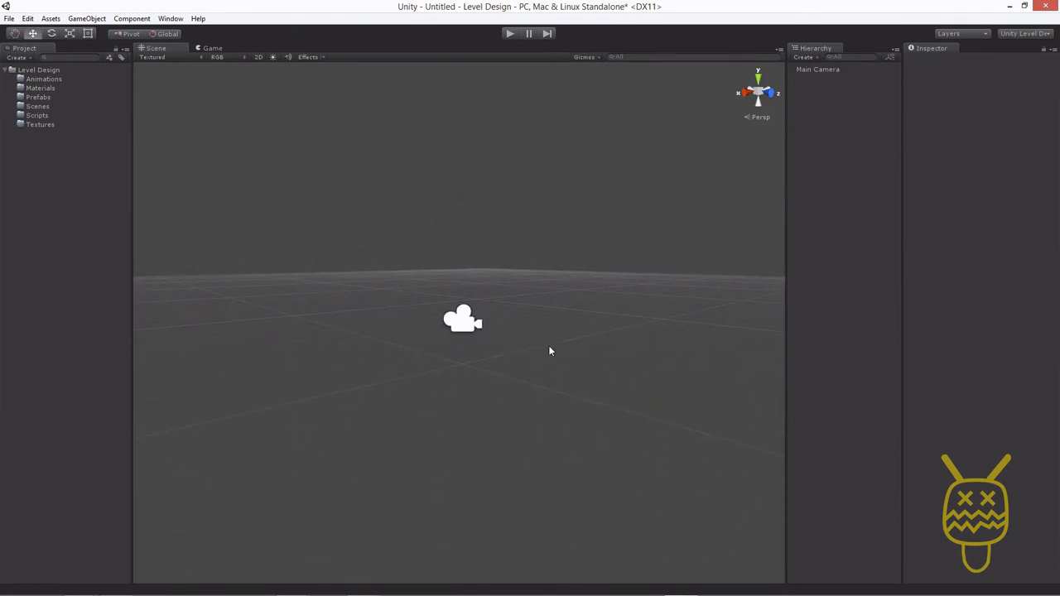
- View the Main Camera and grid from several sides by combining orbiting, panning and zooming
alt+drag(551, 351, 492, 375)
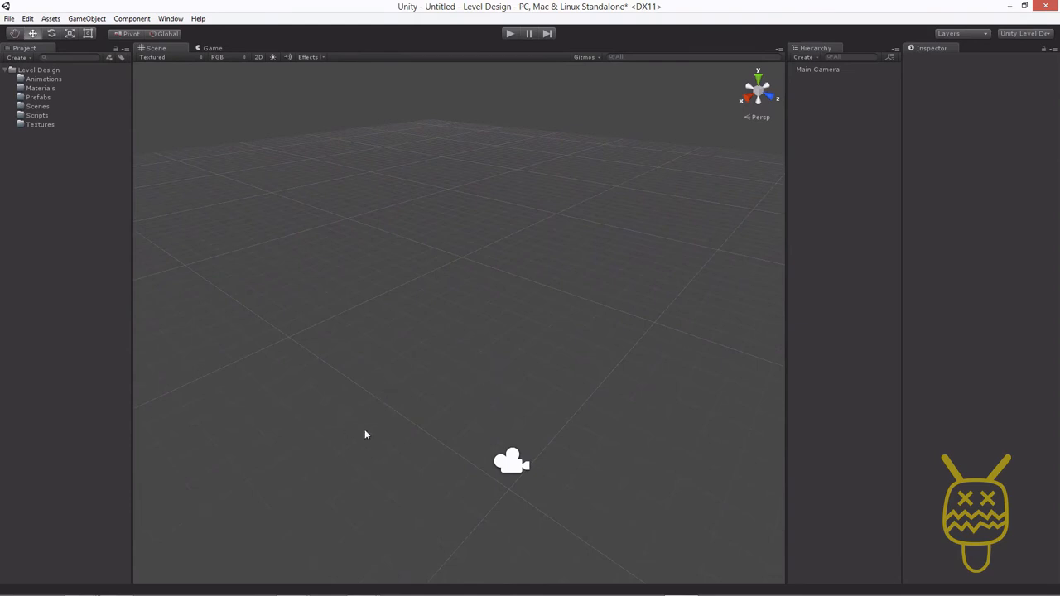
key(alt)
alt+drag(505, 422, 356, 341)
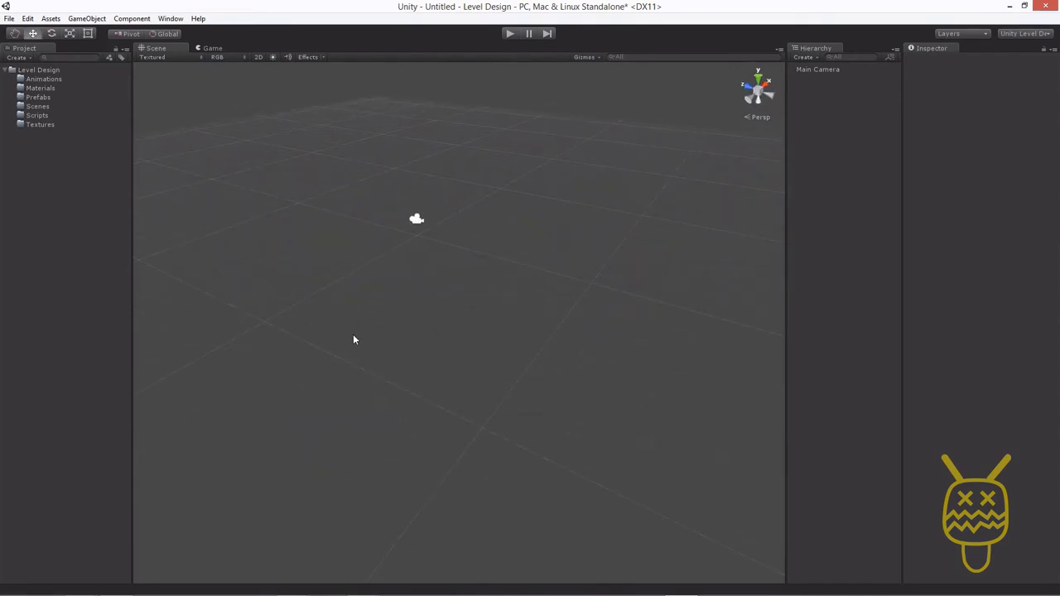
key(q)
drag(378, 287, 362, 363)
key(w)
scroll(397, 325, up, 4)
scroll(395, 324, down, 1)
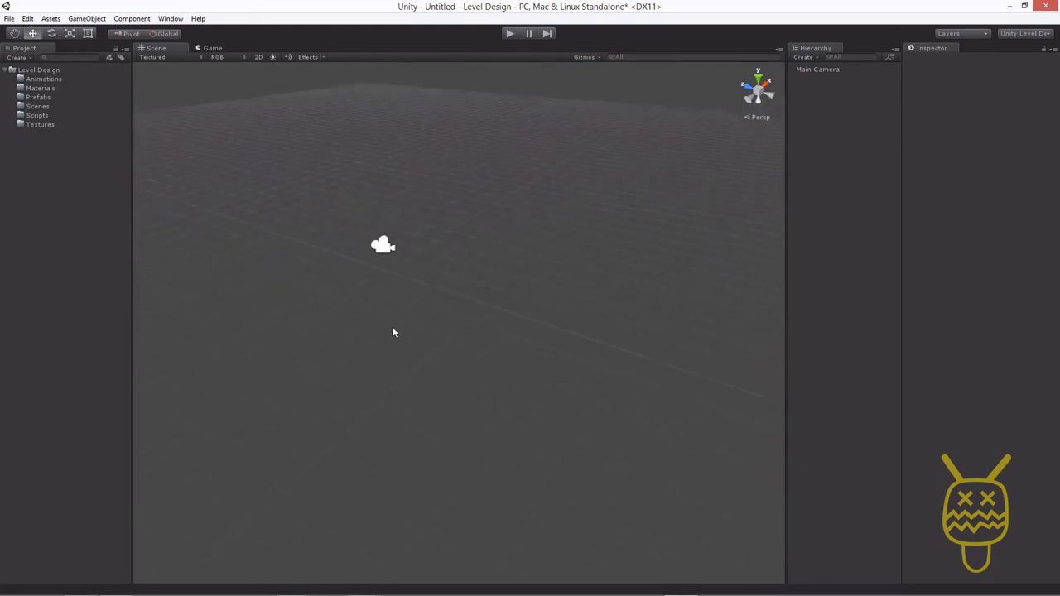
scroll(390, 326, down, 3)
alt+drag(381, 341, 516, 328)
key(w)
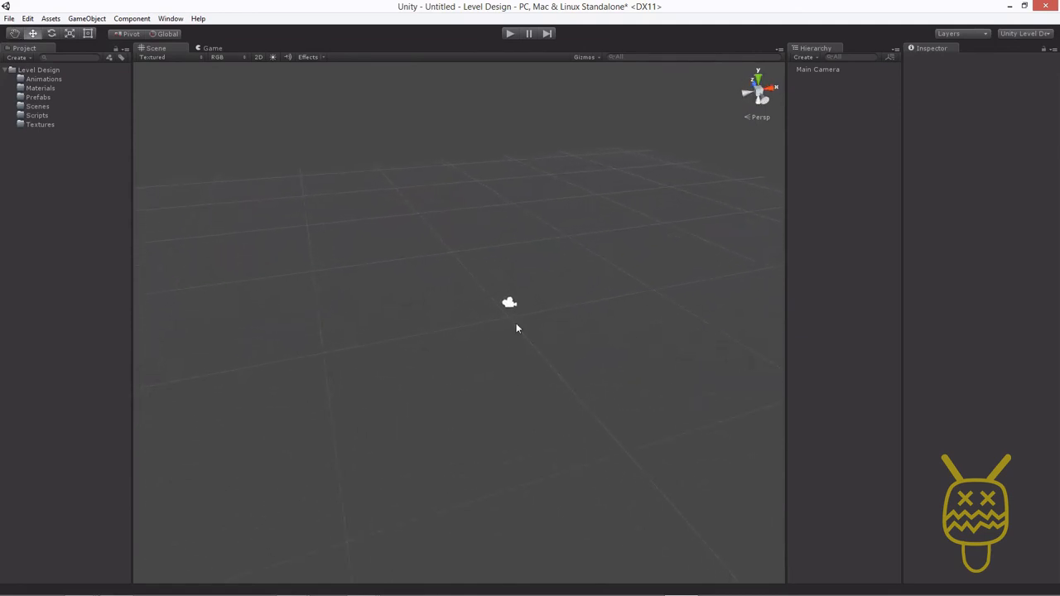
- Add a 3D cube to the scene
click(804, 58)
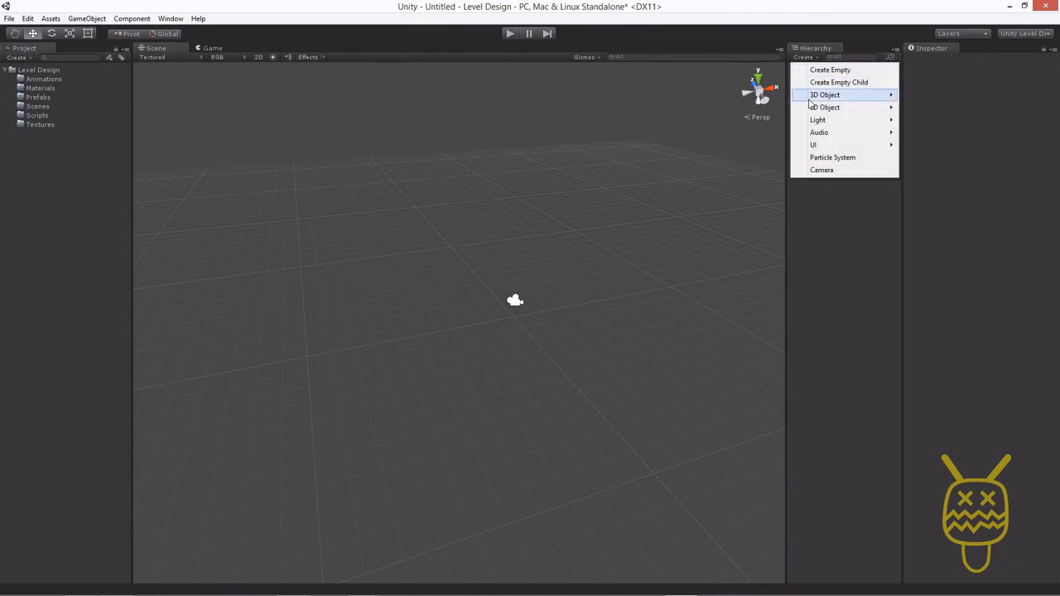
mouse_move(815, 99)
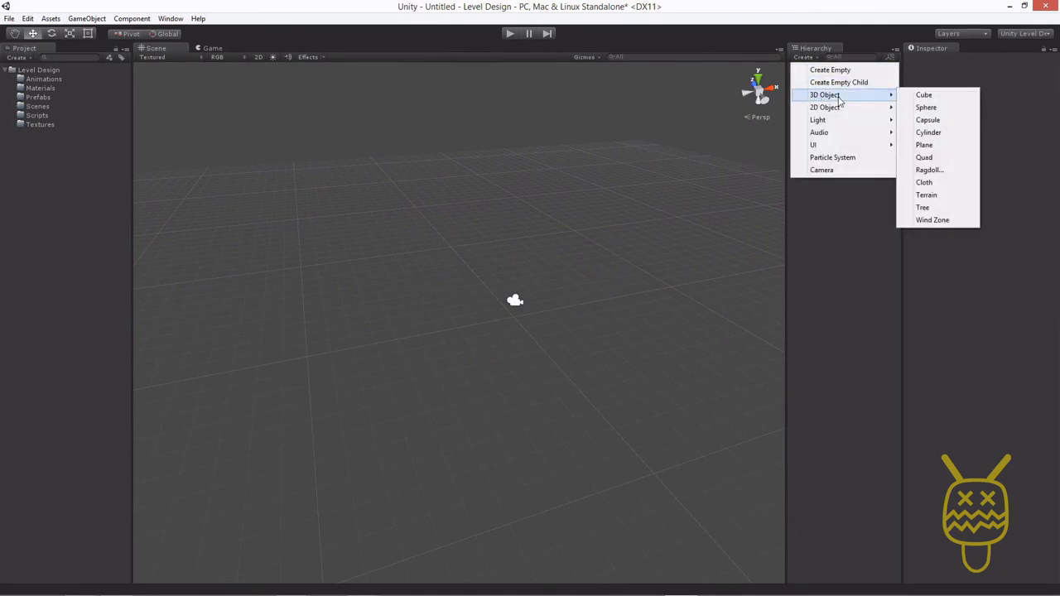
click(926, 97)
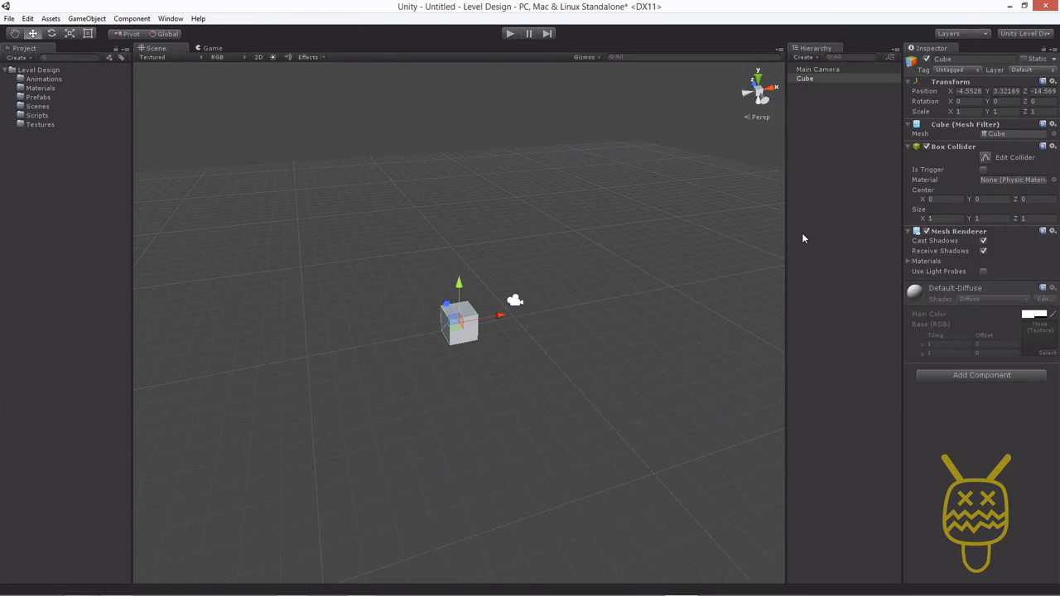
- Set the cube's position to 0 on the X, Y and Z axes
middle_drag(439, 338, 437, 210)
alt+drag(349, 234, 664, 161)
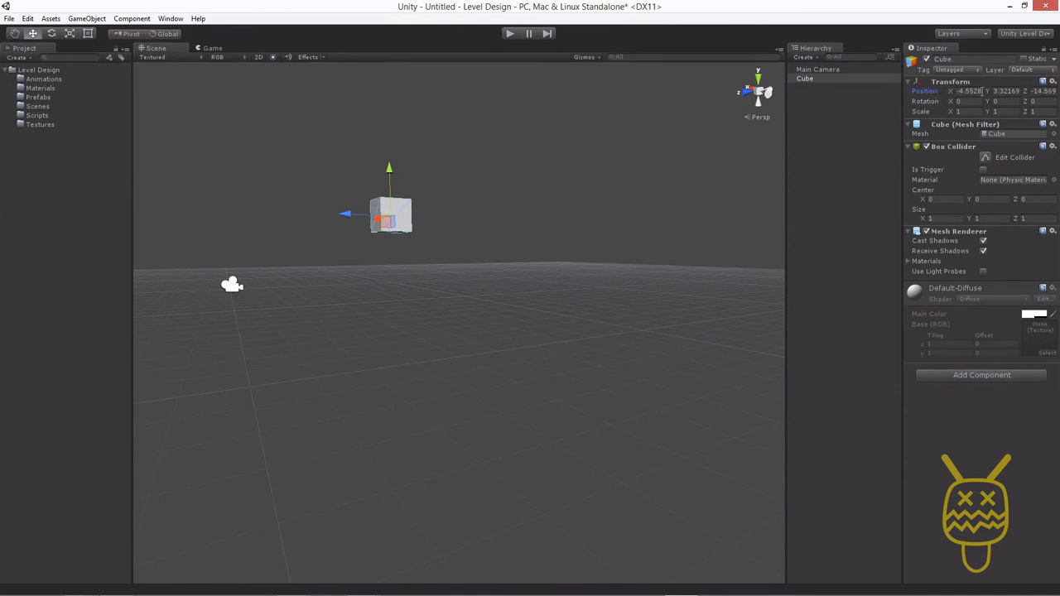
alt+drag(346, 298, 590, 418)
alt+drag(471, 356, 528, 362)
scroll(527, 362, up, 10)
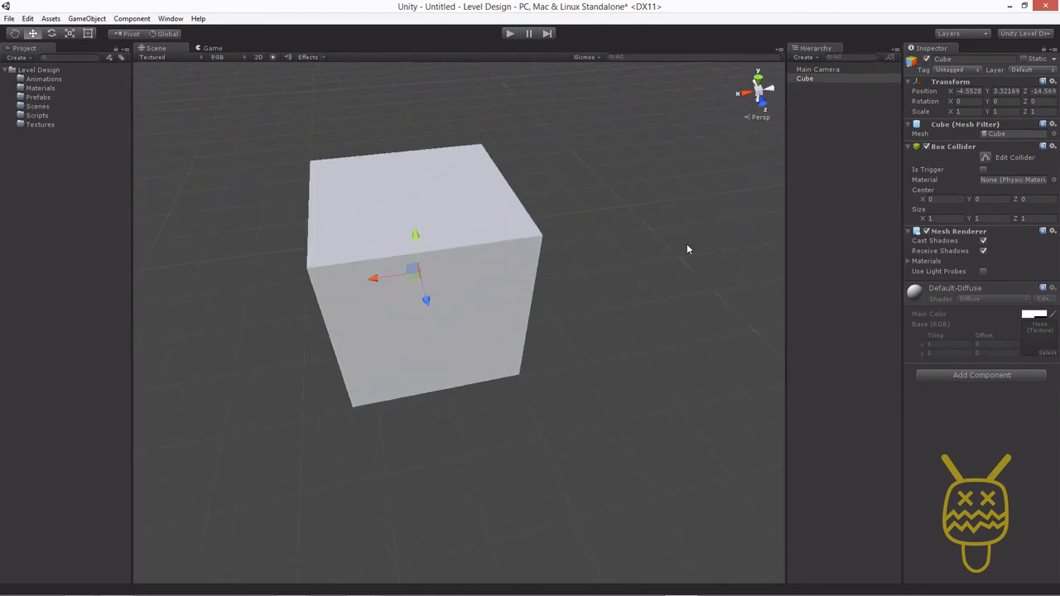
click(976, 90)
text(0)
key(Tab)
text(0)
key(Tab)
text(0)
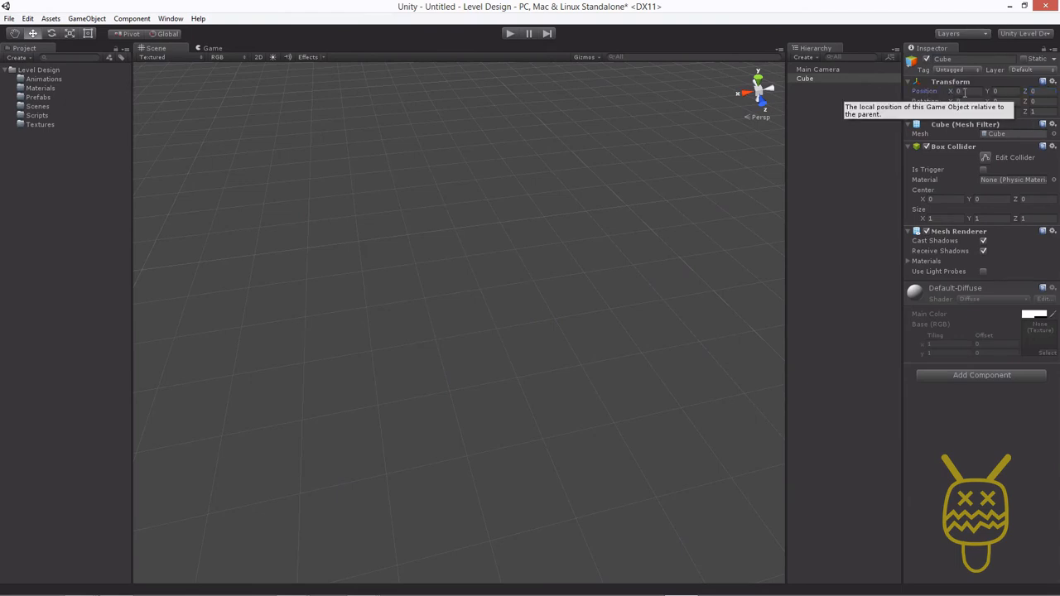
click(1019, 91)
click(1041, 92)
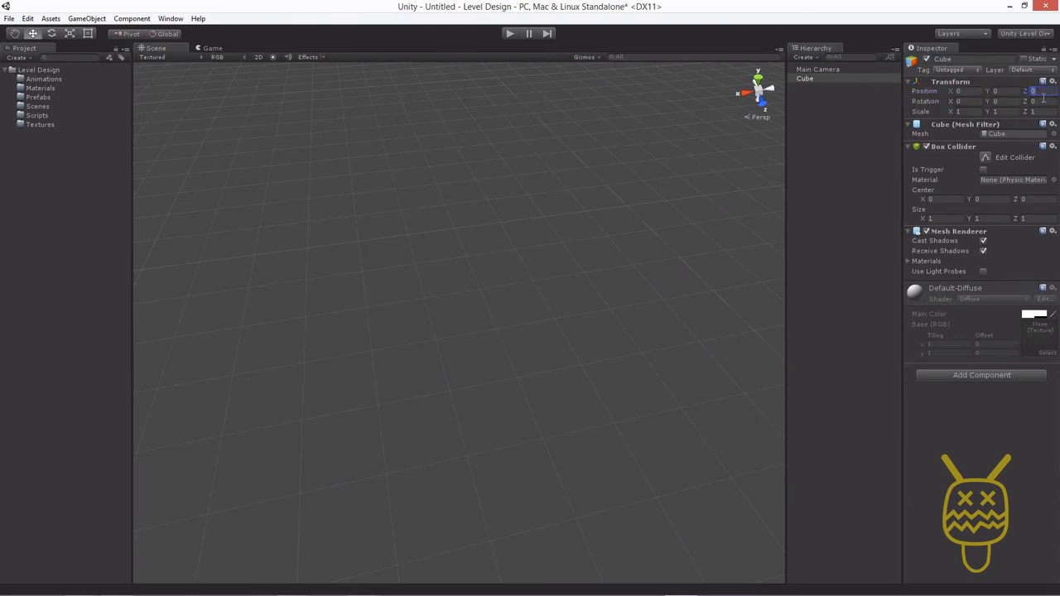
- Focus the scene view on the cube at the origin and examine it from several sides
click(531, 222)
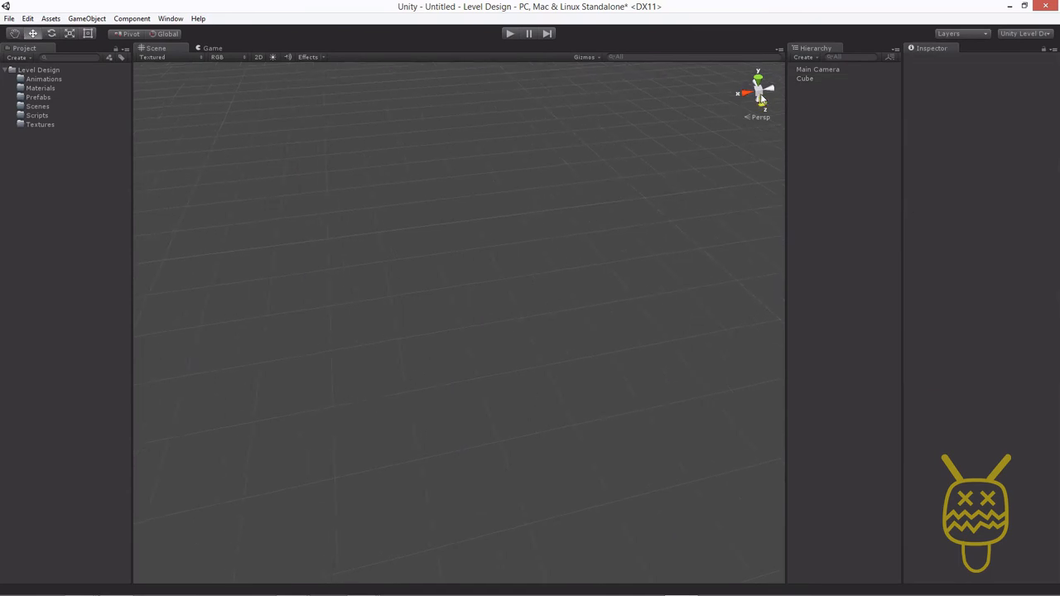
click(805, 78)
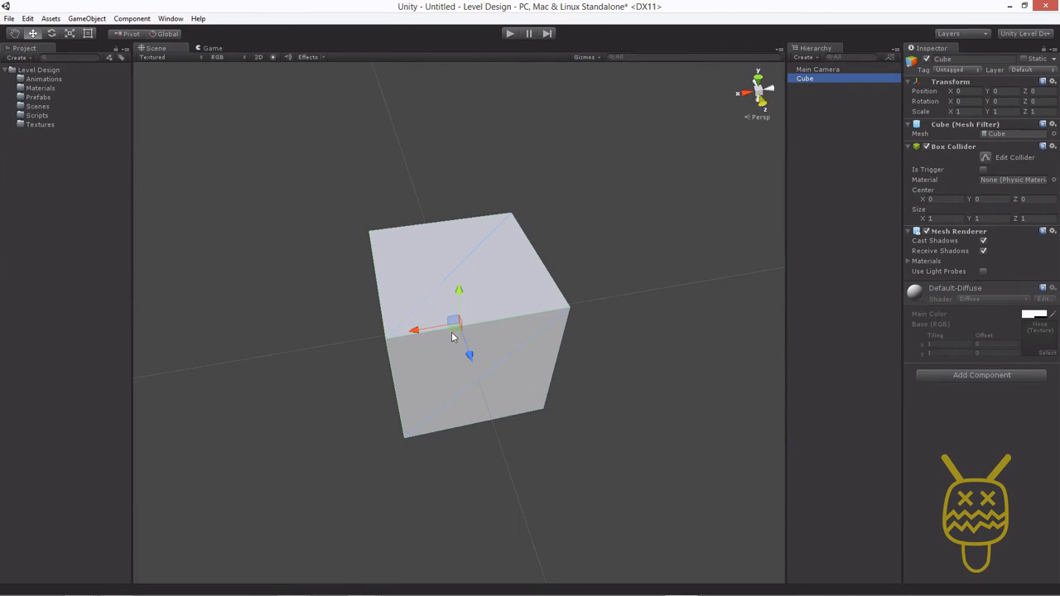
scroll(453, 332, down, 3)
alt+drag(299, 359, 644, 311)
alt+drag(357, 305, 506, 323)
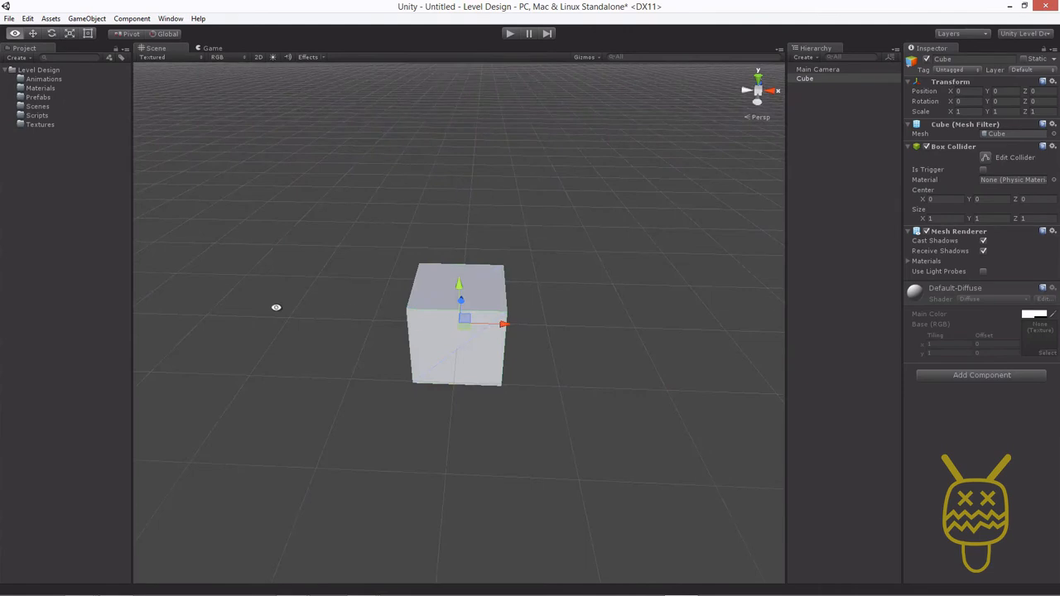
alt+drag(276, 308, 596, 365)
scroll(524, 357, up, 3)
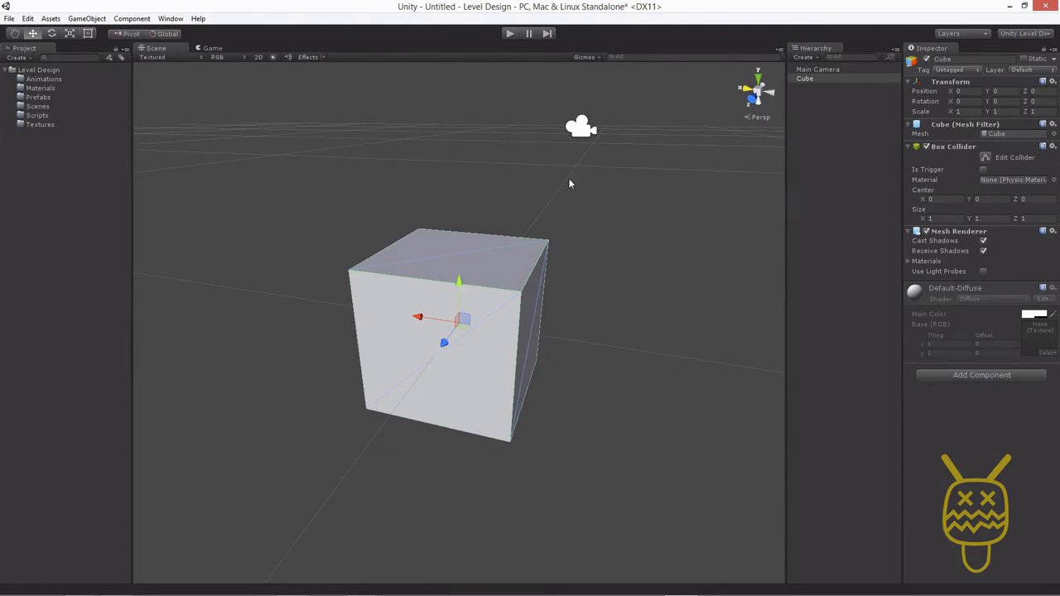
- Select the cube and rotate it freely to about 8.7, 24.5 and 29.9 degrees on X, Y and Z
click(300, 257)
click(461, 288)
click(312, 264)
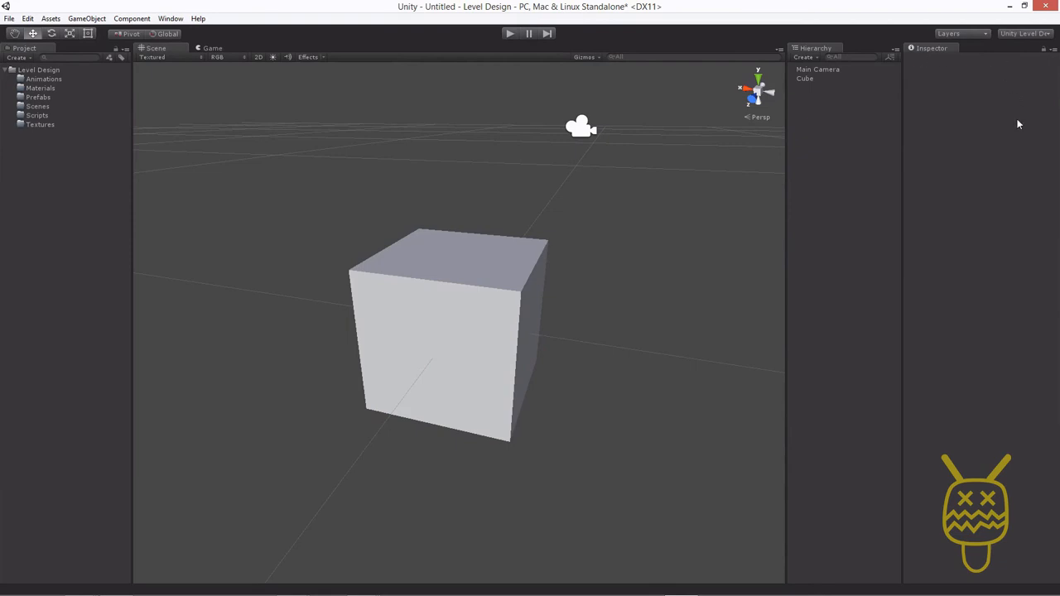
click(407, 300)
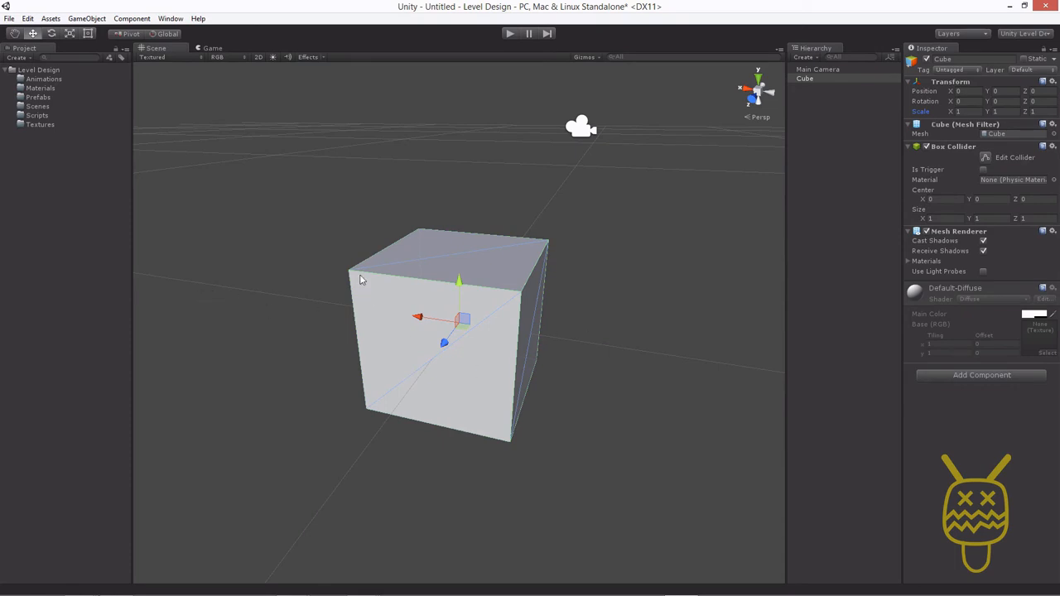
click(51, 34)
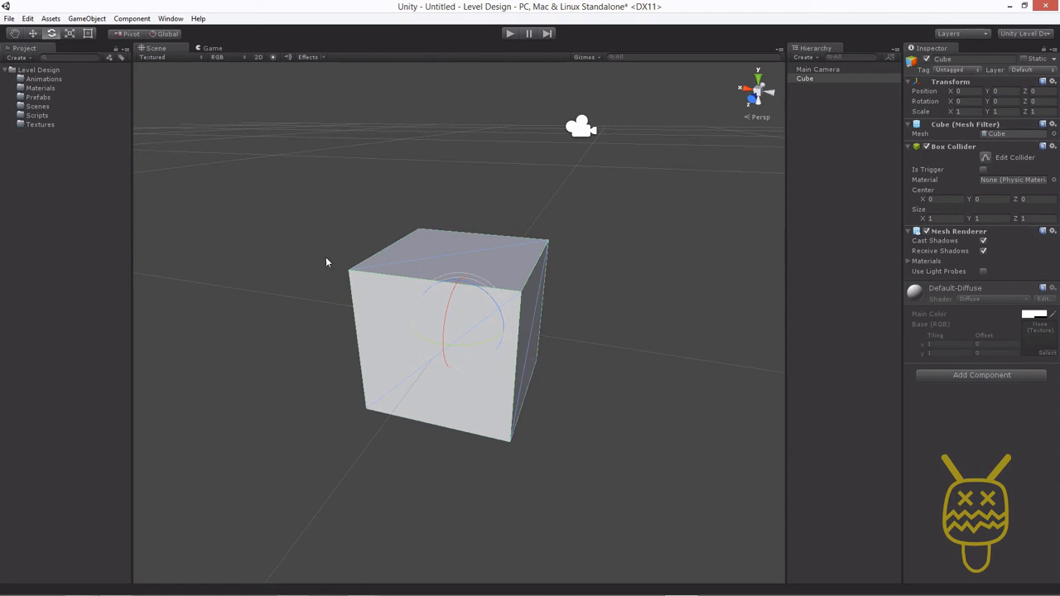
drag(473, 350, 461, 319)
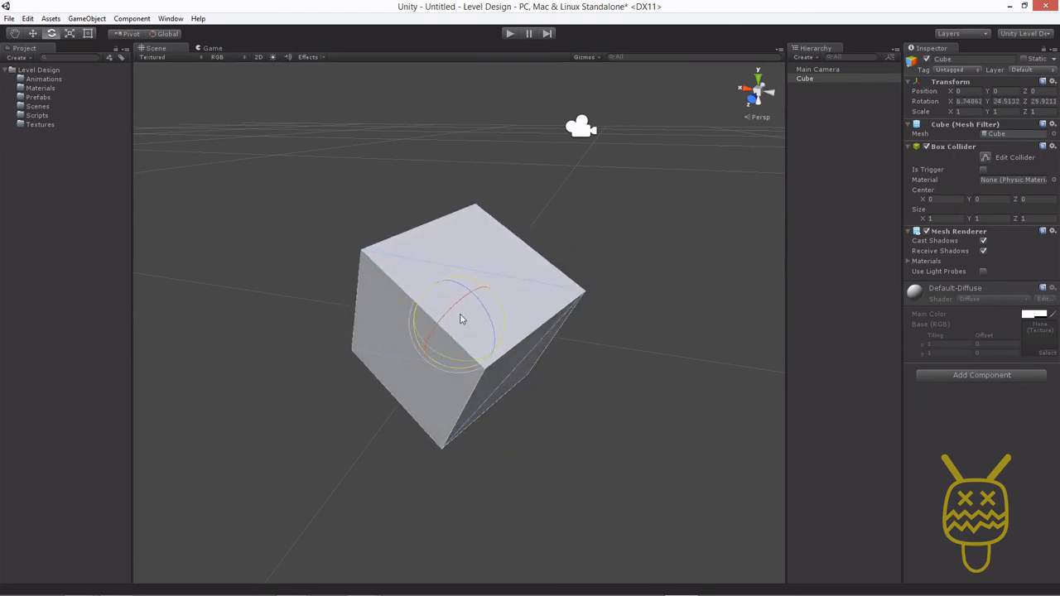
- Scale the cube freely along each axis and uniformly to about 1.11, 1.28 and 1.49 on X, Y and Z
key(r)
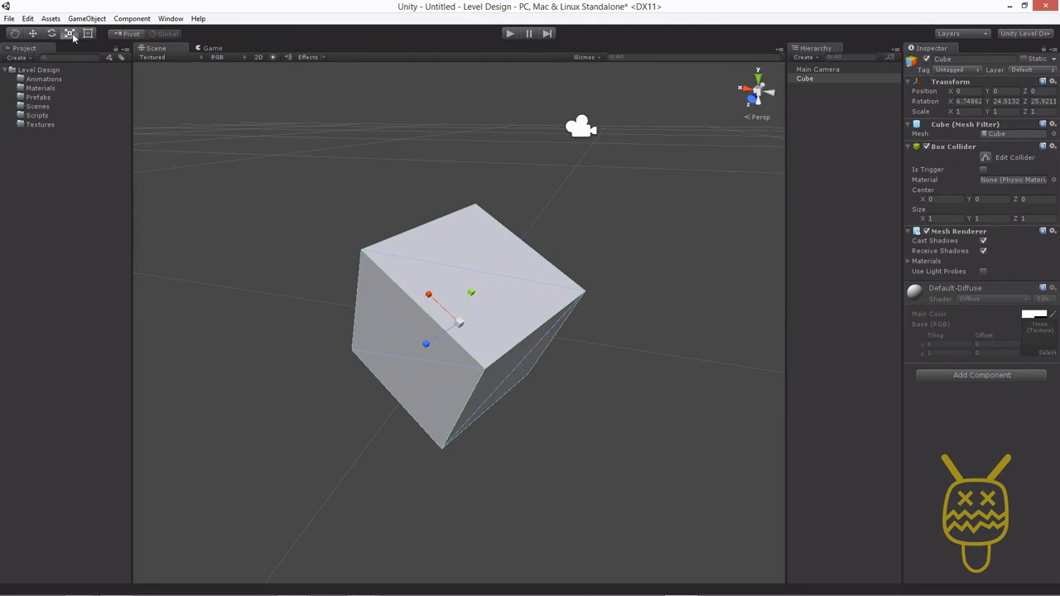
mouse_move(429, 294)
mouse_down()
mouse_move(388, 266)
mouse_move(431, 295)
mouse_up()
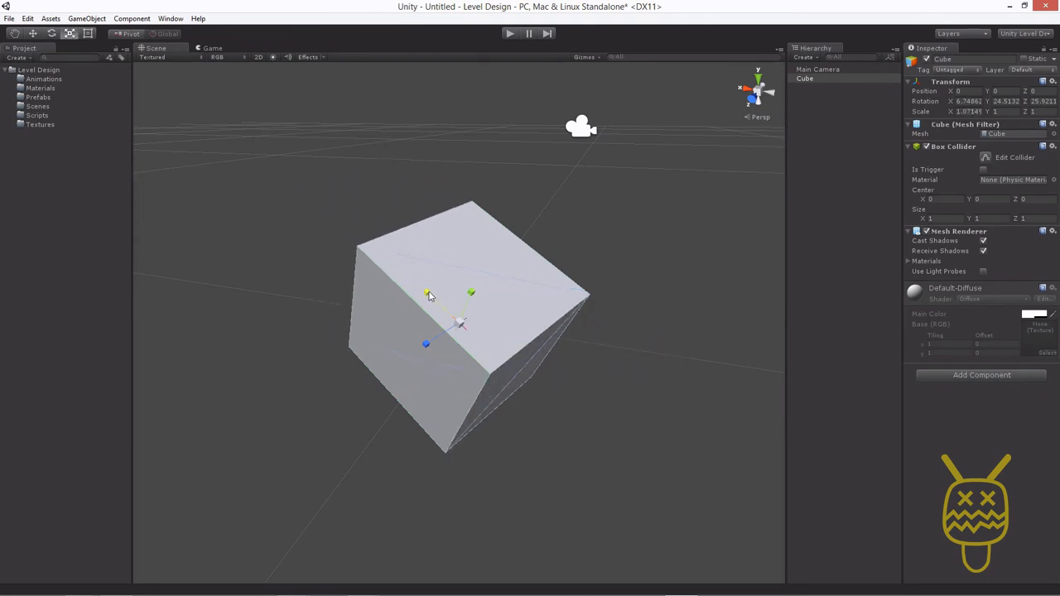
mouse_move(425, 345)
mouse_down()
mouse_move(398, 379)
mouse_move(436, 328)
mouse_up()
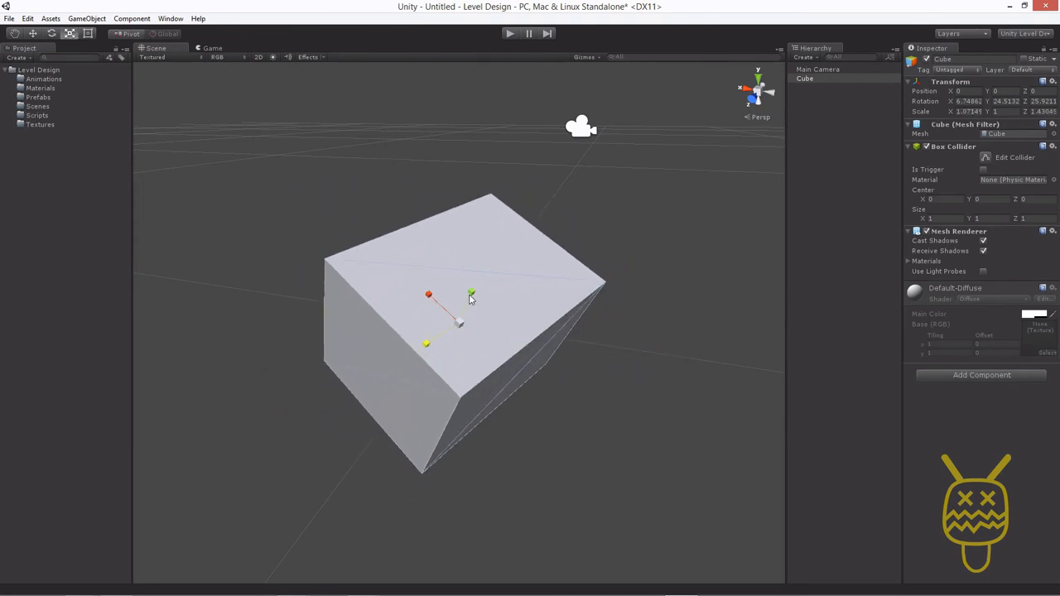
mouse_move(472, 294)
mouse_down()
mouse_move(476, 262)
mouse_move(472, 291)
mouse_up()
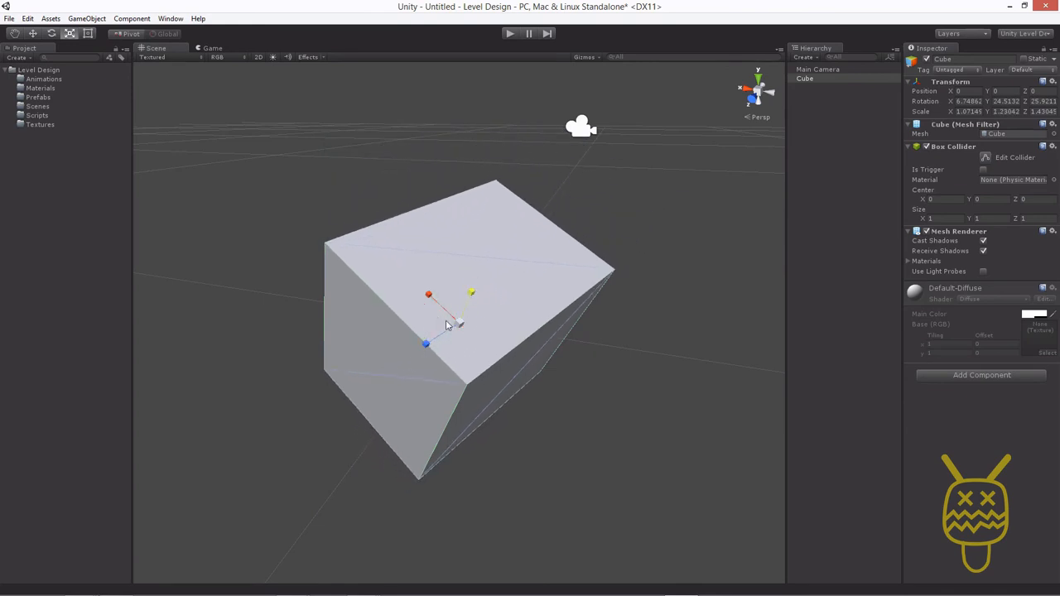
mouse_move(462, 328)
mouse_down()
mouse_move(464, 256)
mouse_move(472, 356)
mouse_move(468, 300)
mouse_move(469, 352)
mouse_move(468, 308)
mouse_move(462, 324)
mouse_up()
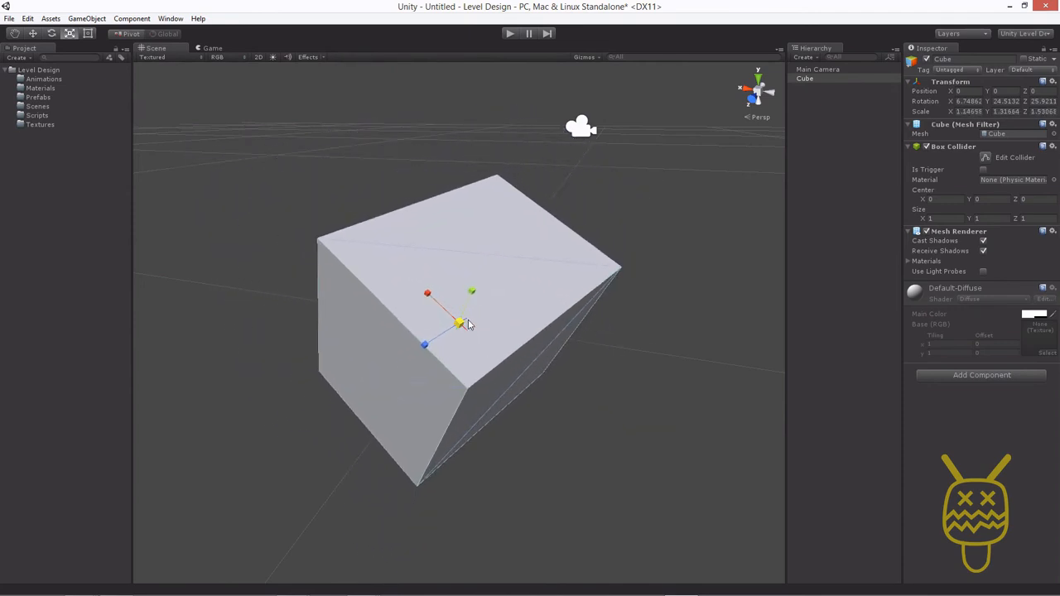
- Switch to the Move tool and compare the cube's handles in global and local orientation
click(33, 34)
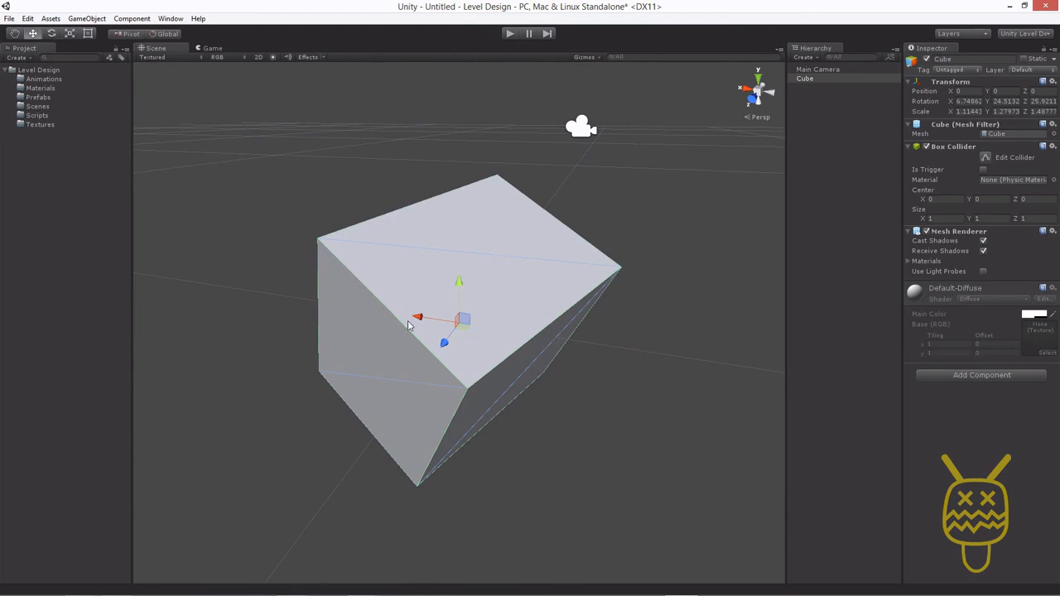
mouse_move(392, 355)
alt+mouse_down()
mouse_move(317, 372)
mouse_move(387, 350)
mouse_move(490, 351)
mouse_move(569, 333)
mouse_move(545, 300)
mouse_move(329, 251)
mouse_move(402, 317)
mouse_move(373, 341)
mouse_move(379, 367)
mouse_move(400, 362)
alt+mouse_up()
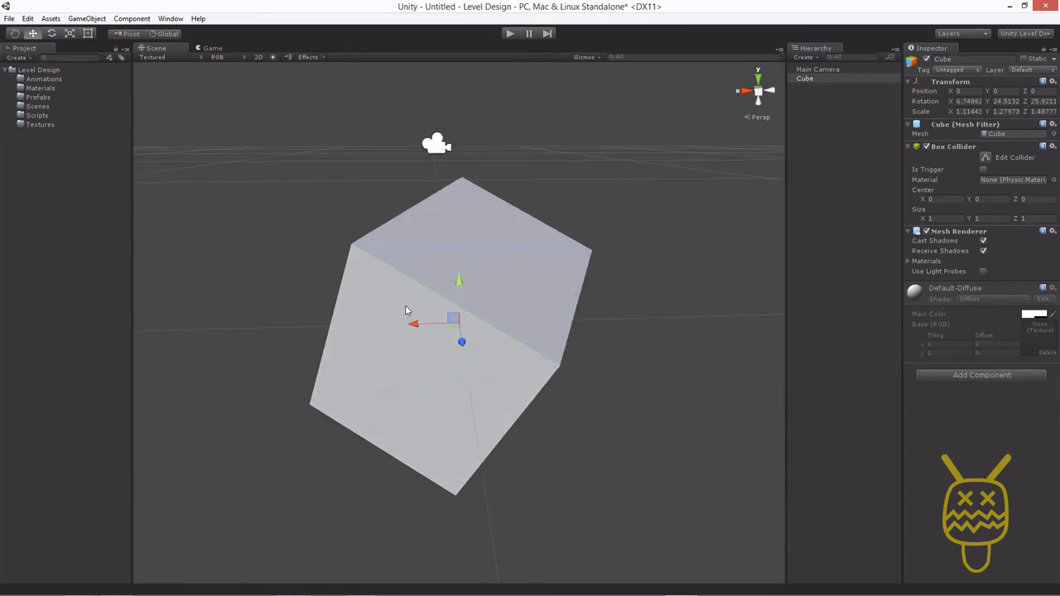
click(162, 34)
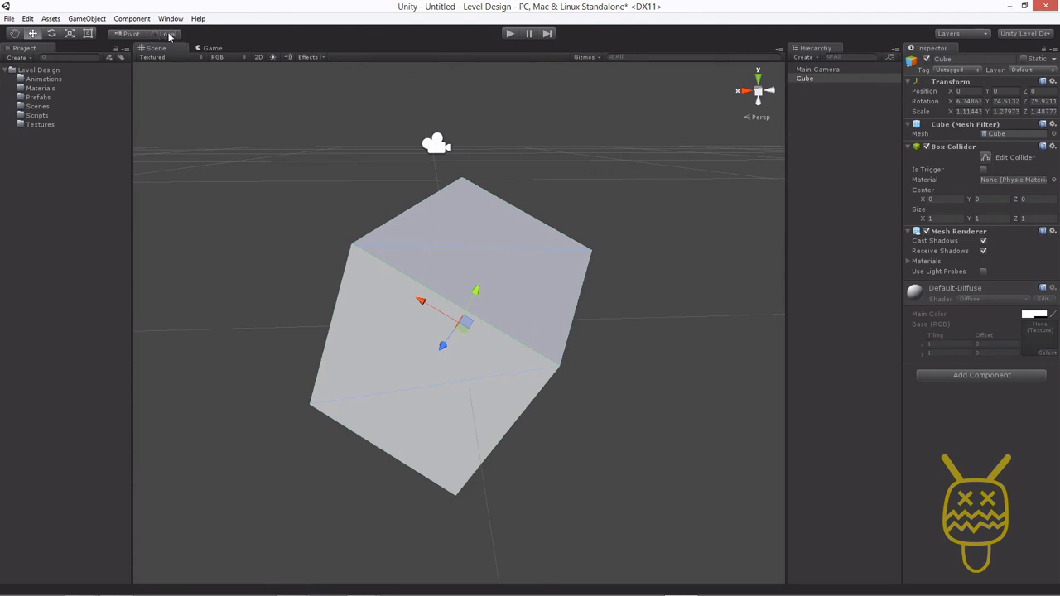
click(169, 34)
click(169, 34)
click(169, 34)
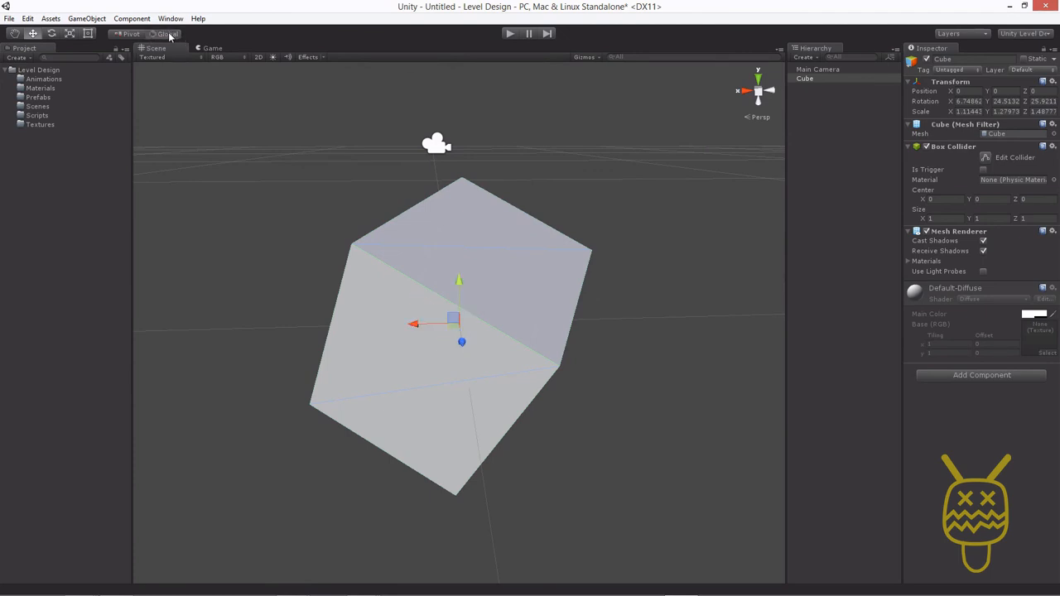
click(169, 34)
click(169, 34)
click(169, 34)
click(169, 34)
- Set the handles to local orientation and move the cube along its own X axis to about -0.09, -0.05, 0.04
click(169, 33)
alt+drag(408, 261, 457, 372)
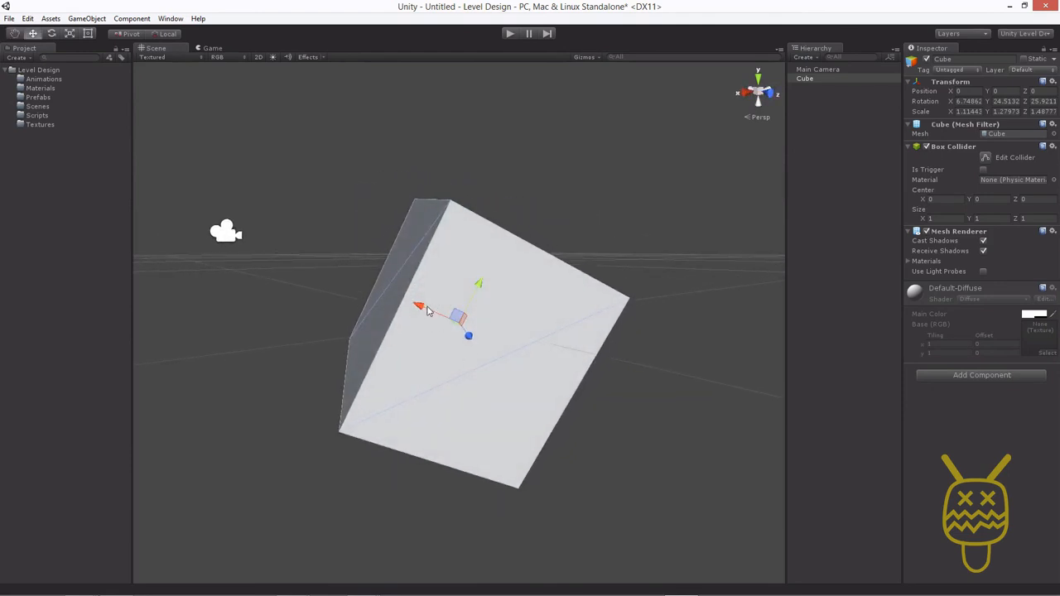
mouse_move(426, 313)
mouse_down()
mouse_move(276, 254)
mouse_move(402, 274)
mouse_move(492, 303)
mouse_move(490, 315)
mouse_move(328, 281)
mouse_move(539, 332)
mouse_move(440, 317)
mouse_up()
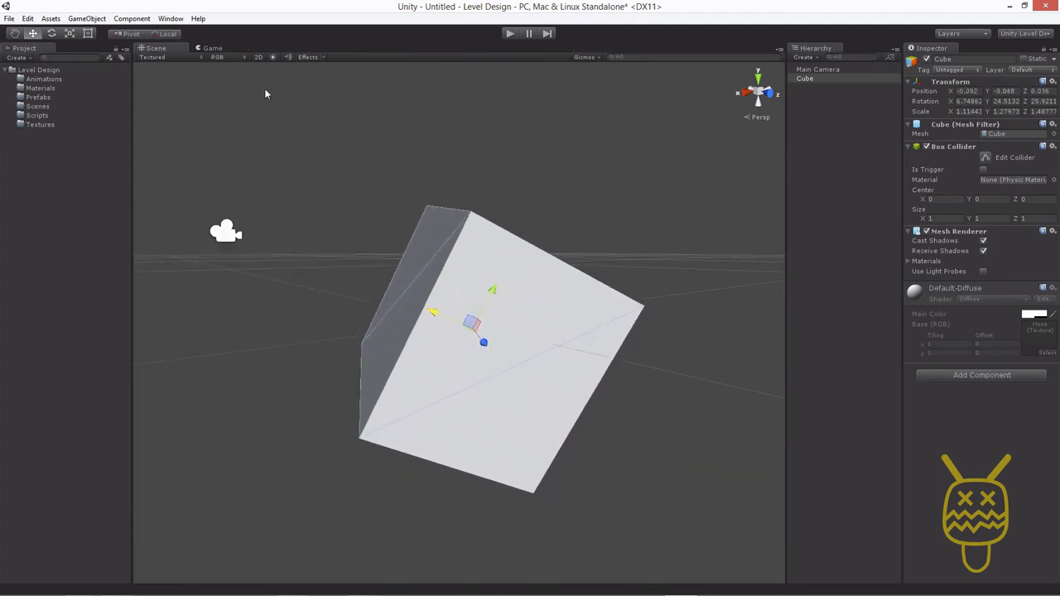
- Set the handles to global orientation and move the cube to about 0.02 on X and -0.23 on Z
click(207, 48)
click(173, 48)
click(166, 33)
alt+drag(561, 313, 568, 516)
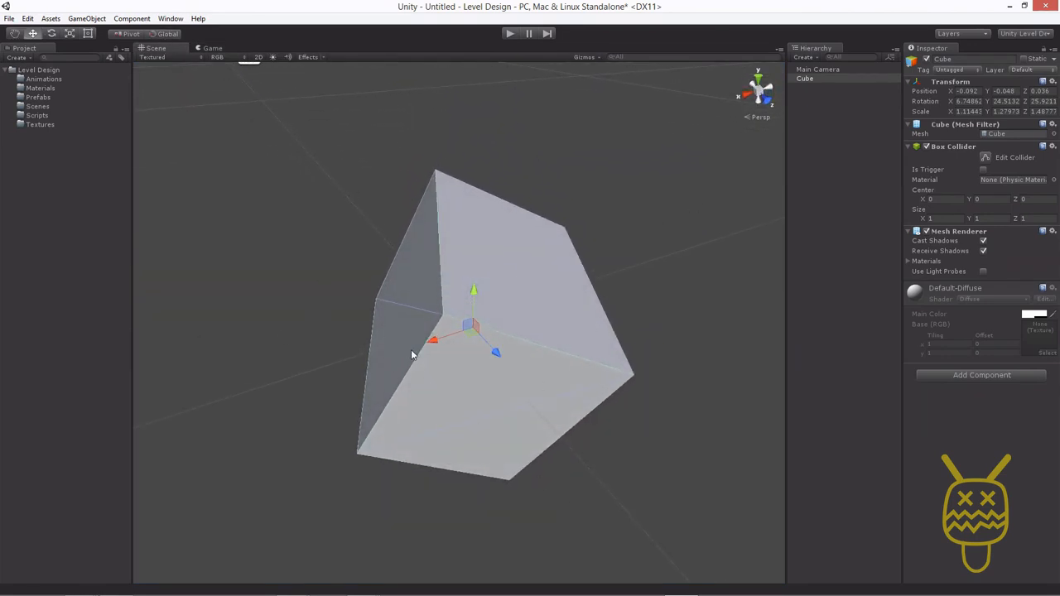
drag(429, 341, 472, 353)
alt+drag(585, 386, 447, 324)
alt+drag(420, 369, 474, 339)
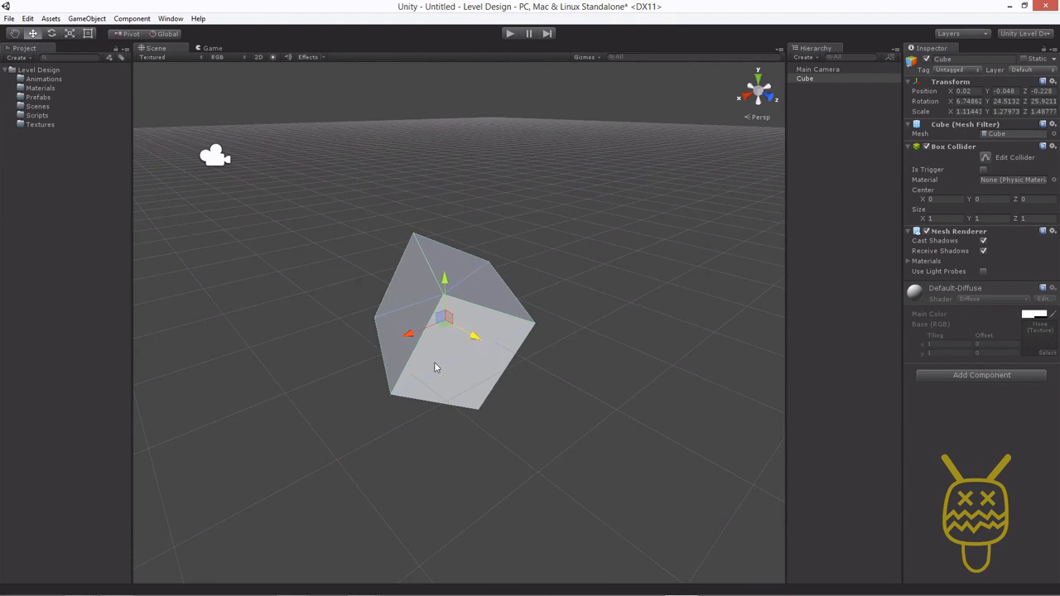
- Scale the cube to about 0.96 on X and 0.37 on Y, then practise deselecting and reselecting it
key(r)
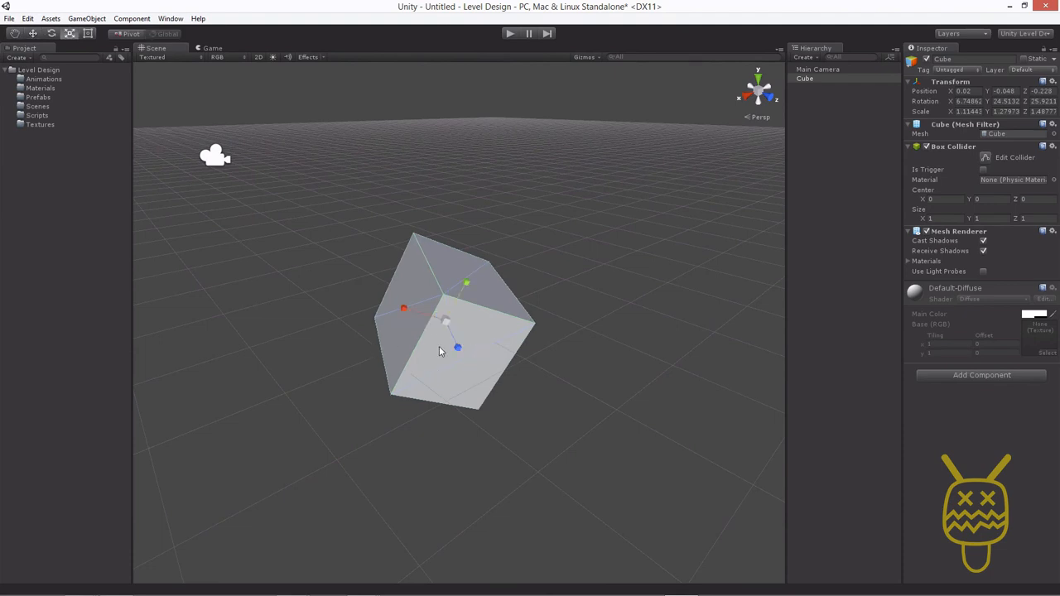
drag(404, 309, 466, 286)
click(531, 341)
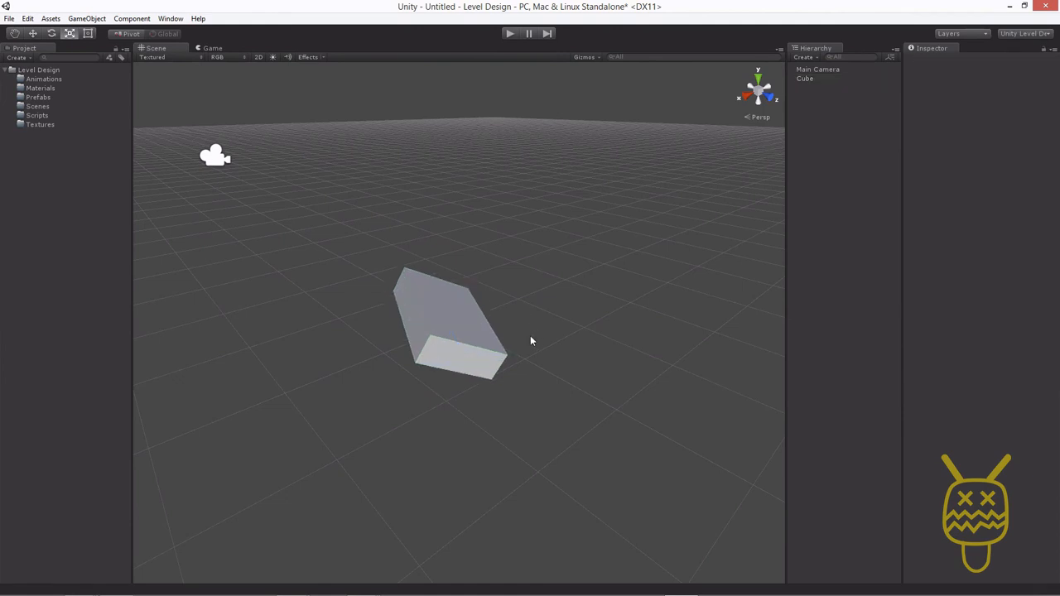
click(446, 333)
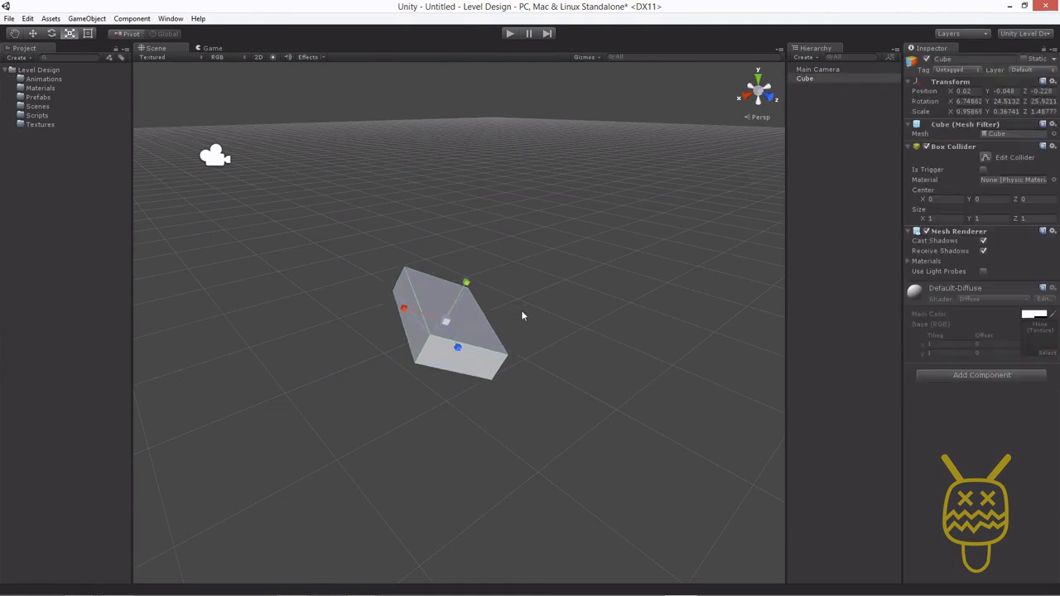
click(653, 362)
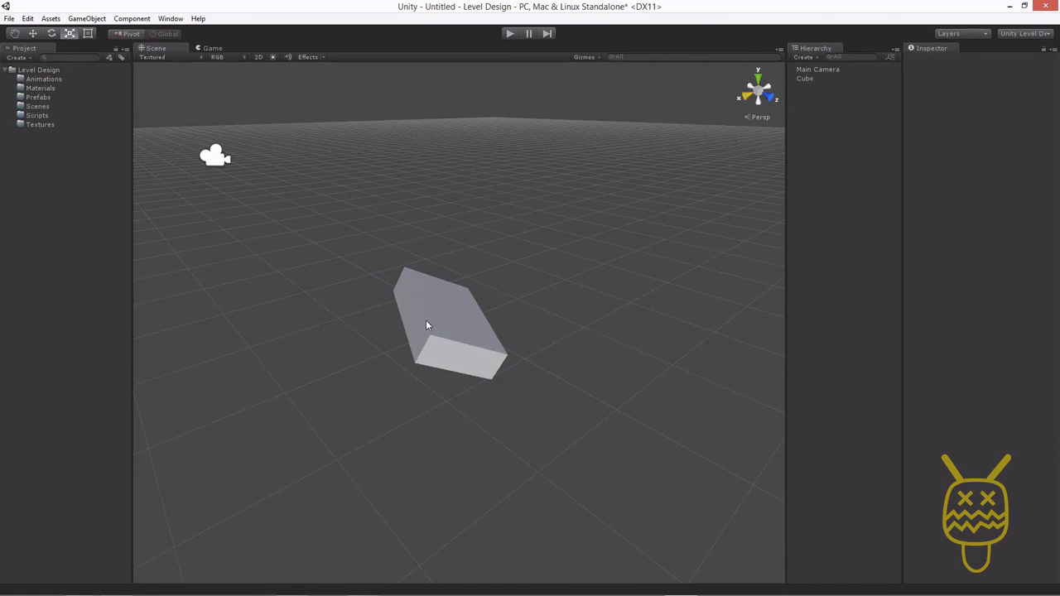
click(475, 315)
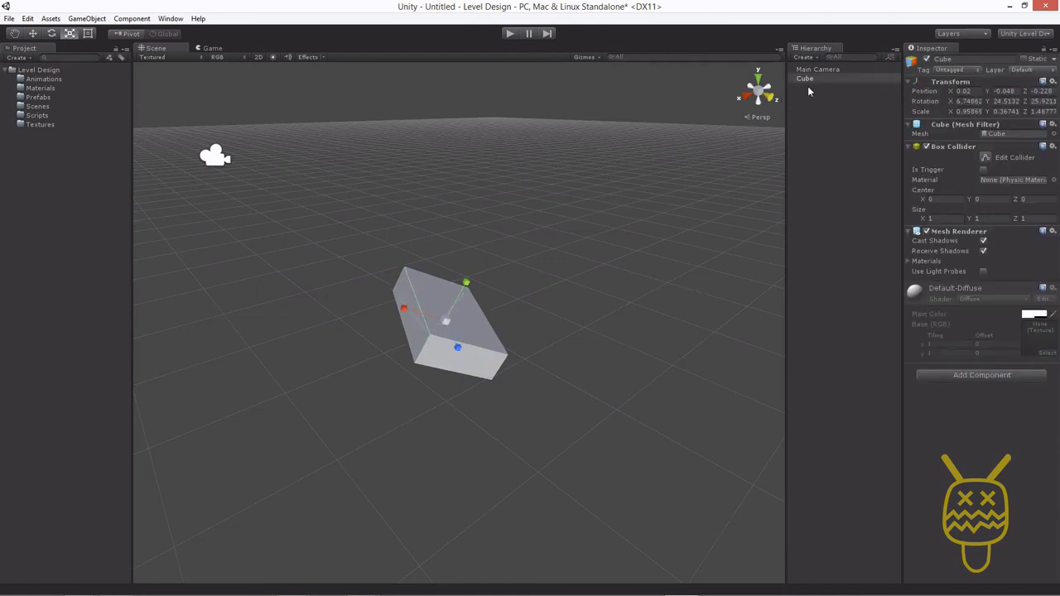
- Add a 3D sphere to the scene and move it along the X axis to about -1.55
click(805, 58)
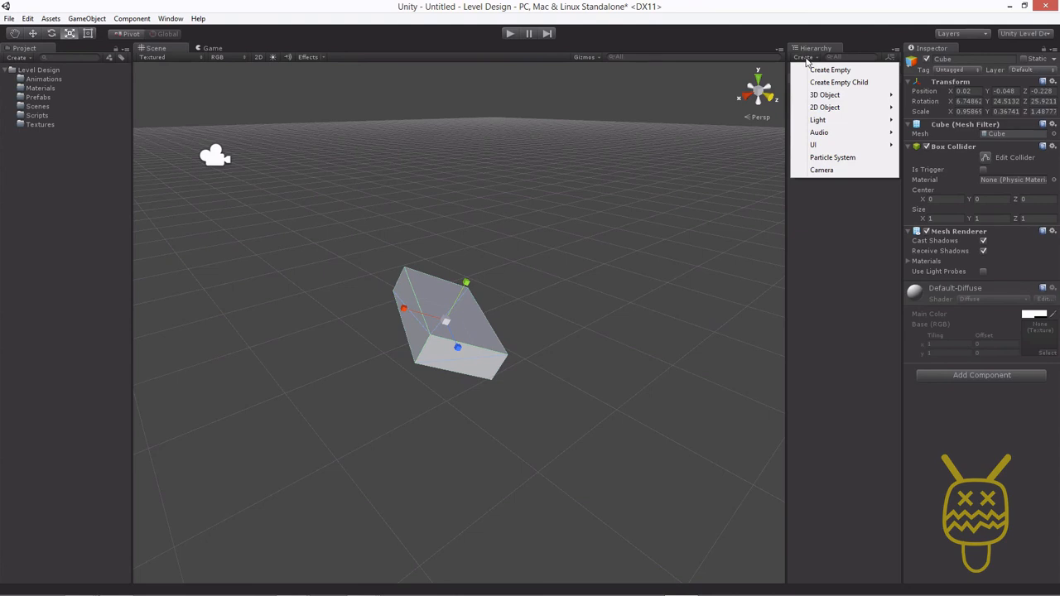
mouse_move(832, 98)
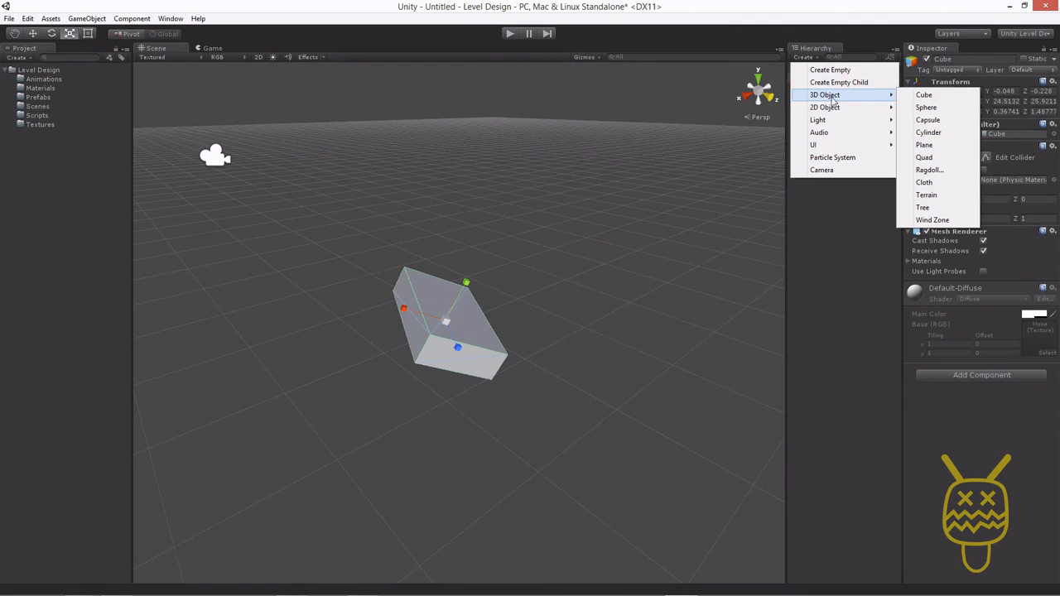
click(928, 108)
key(w)
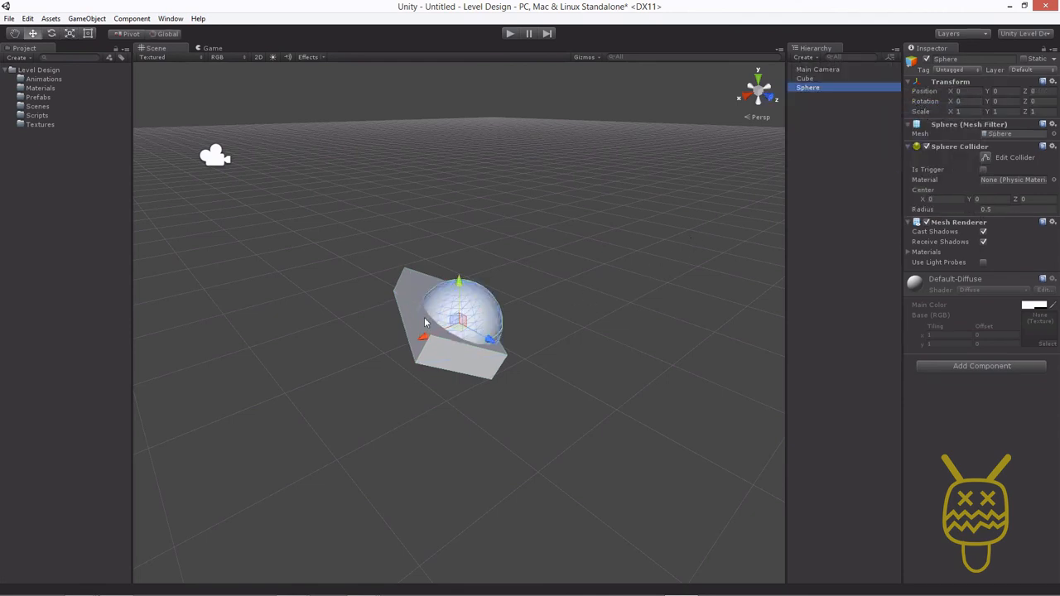
drag(424, 340, 517, 299)
- Add a 3D capsule and a 3D cylinder to the scene
click(803, 57)
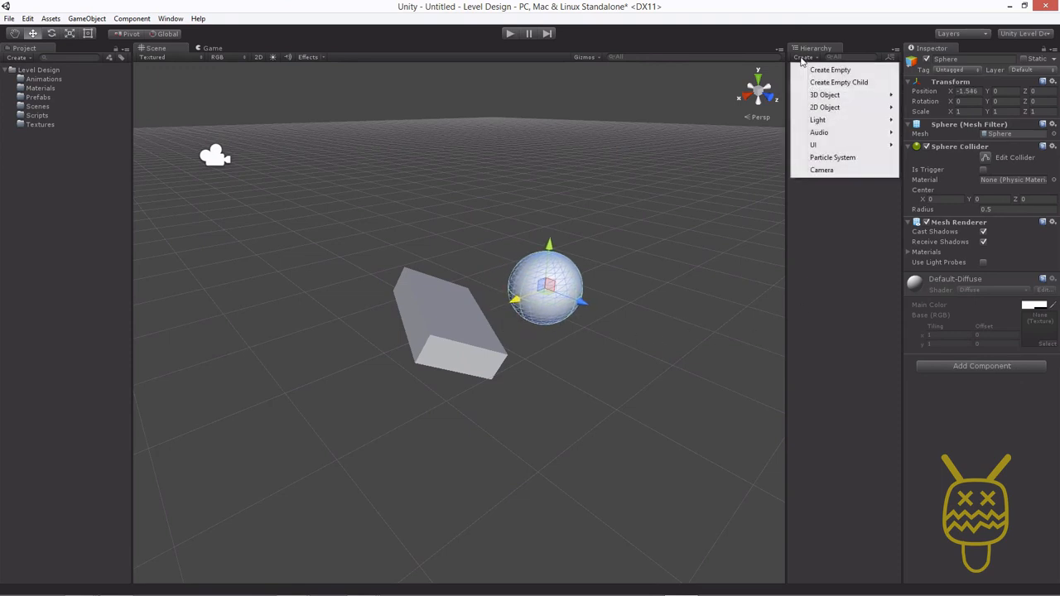
mouse_move(896, 98)
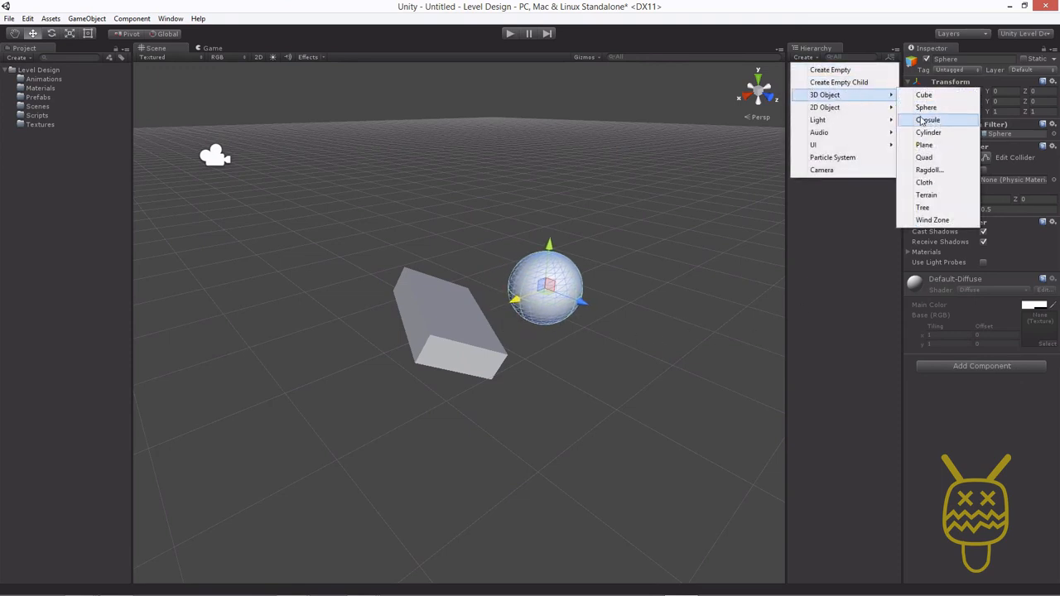
click(928, 120)
click(805, 58)
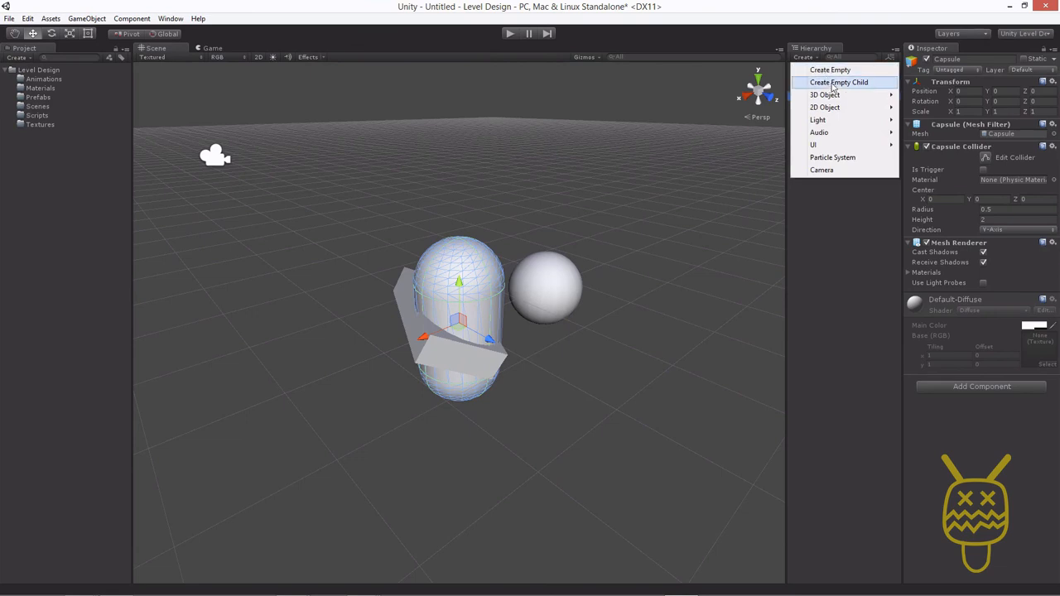
mouse_move(845, 94)
click(926, 132)
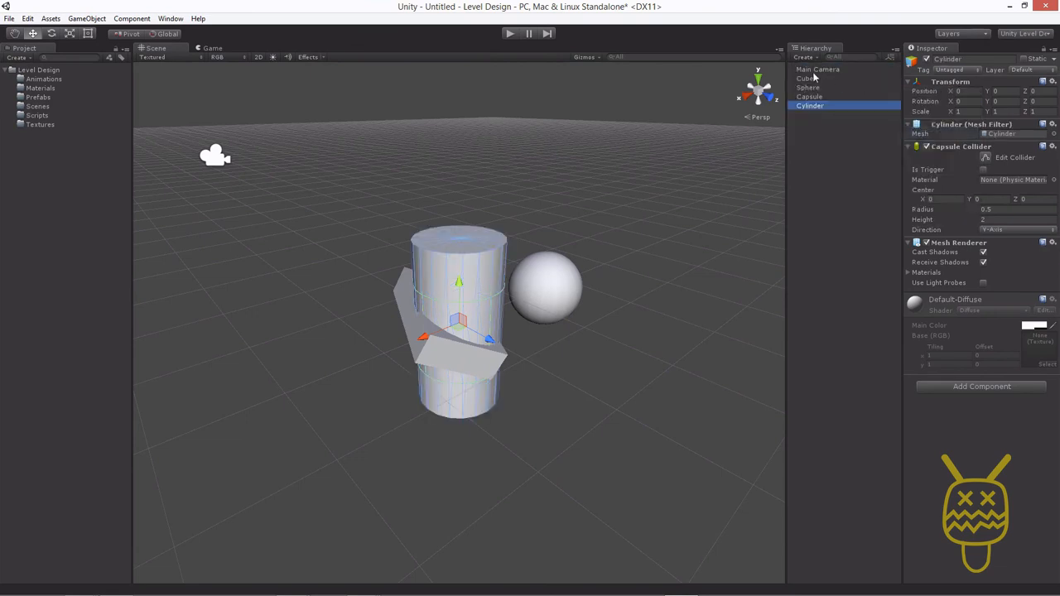
- Add a 3D plane and a quad to the scene
click(803, 59)
mouse_move(878, 96)
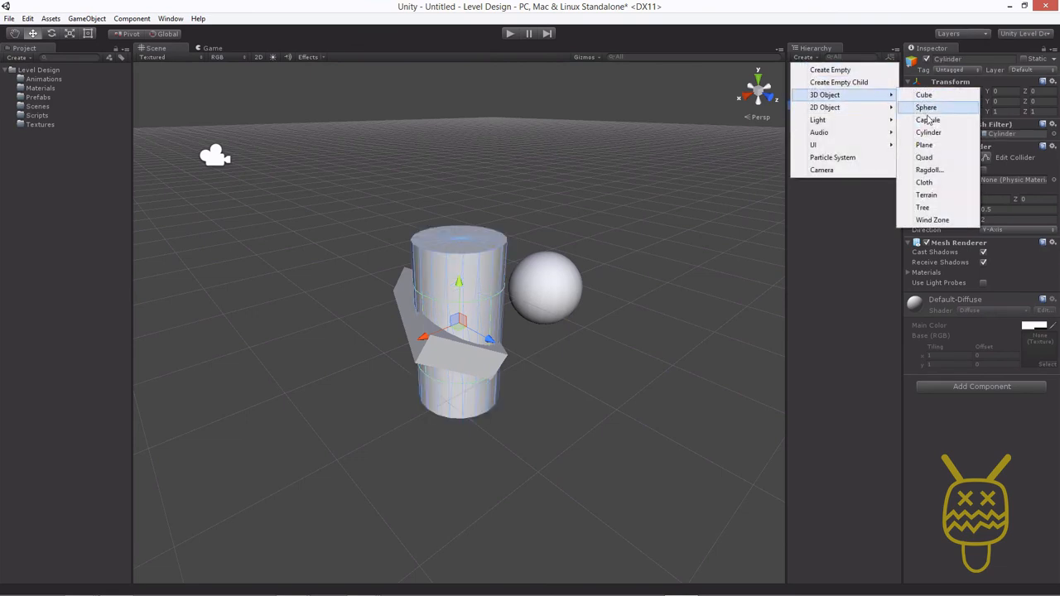
click(925, 145)
click(800, 60)
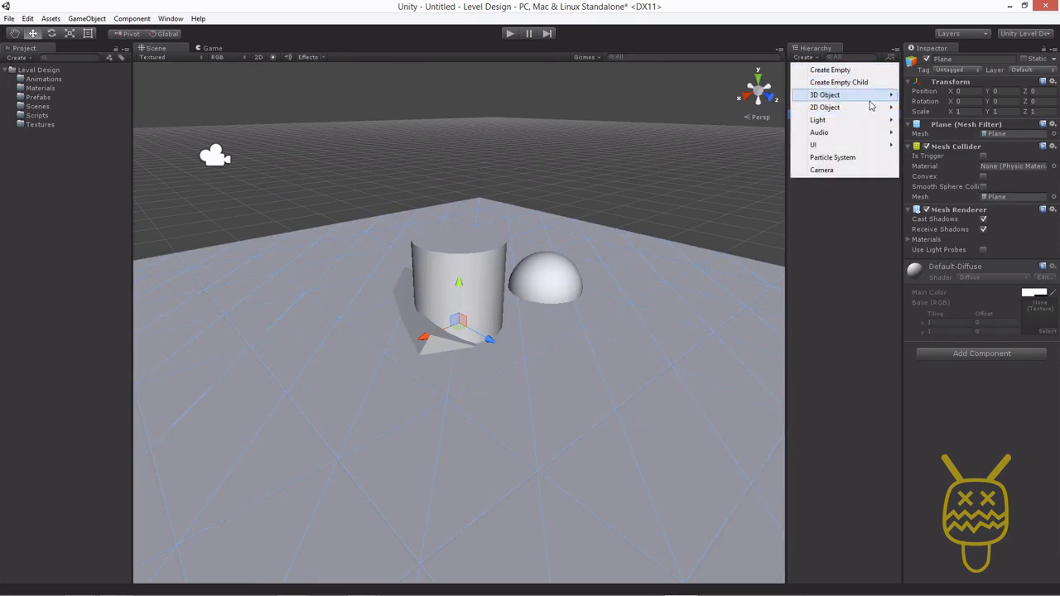
mouse_move(883, 96)
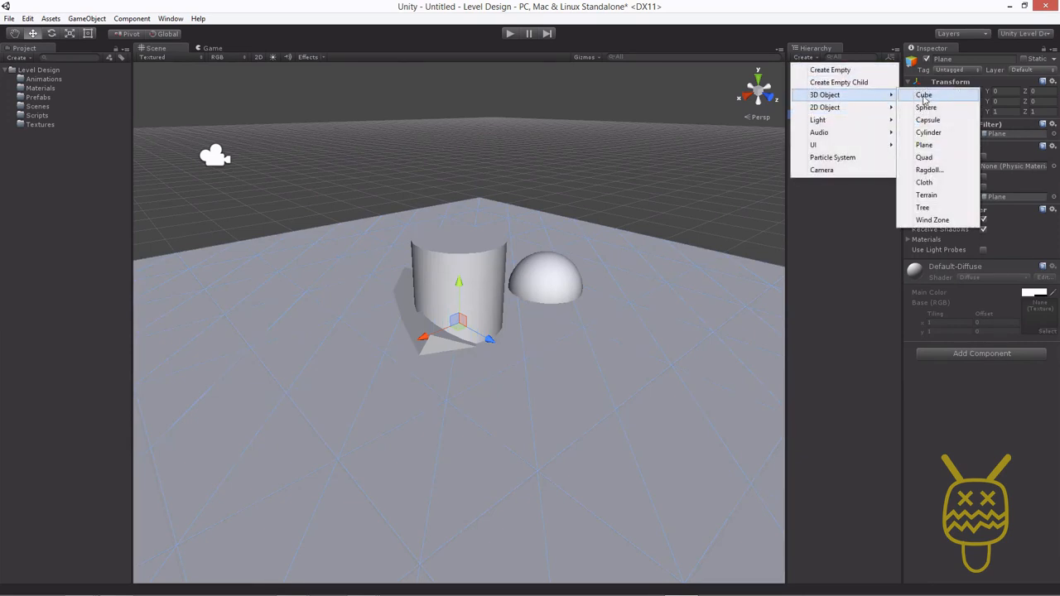
click(950, 157)
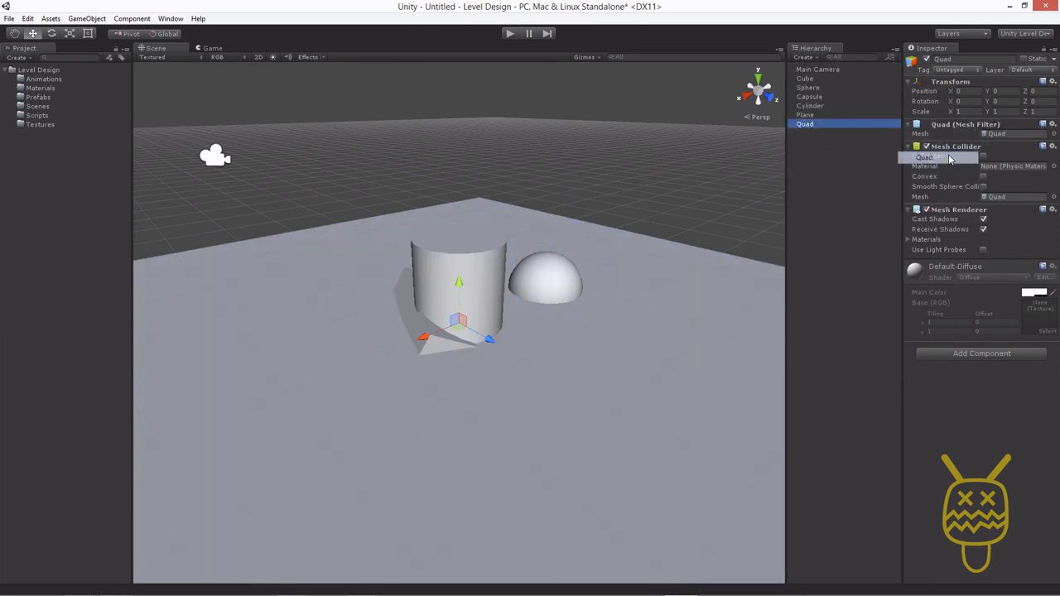
click(802, 61)
mouse_move(873, 100)
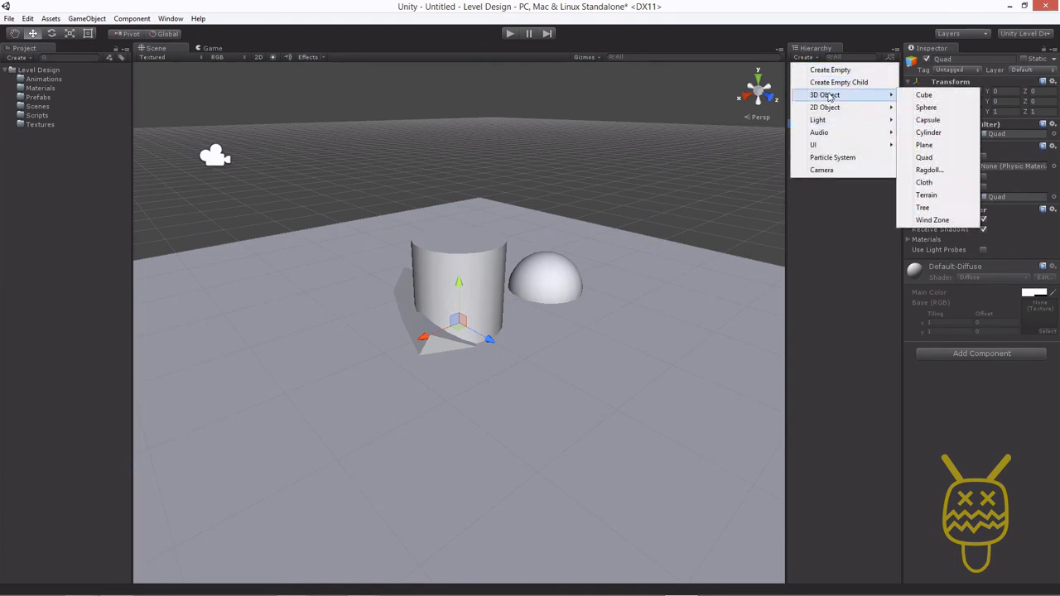
click(823, 32)
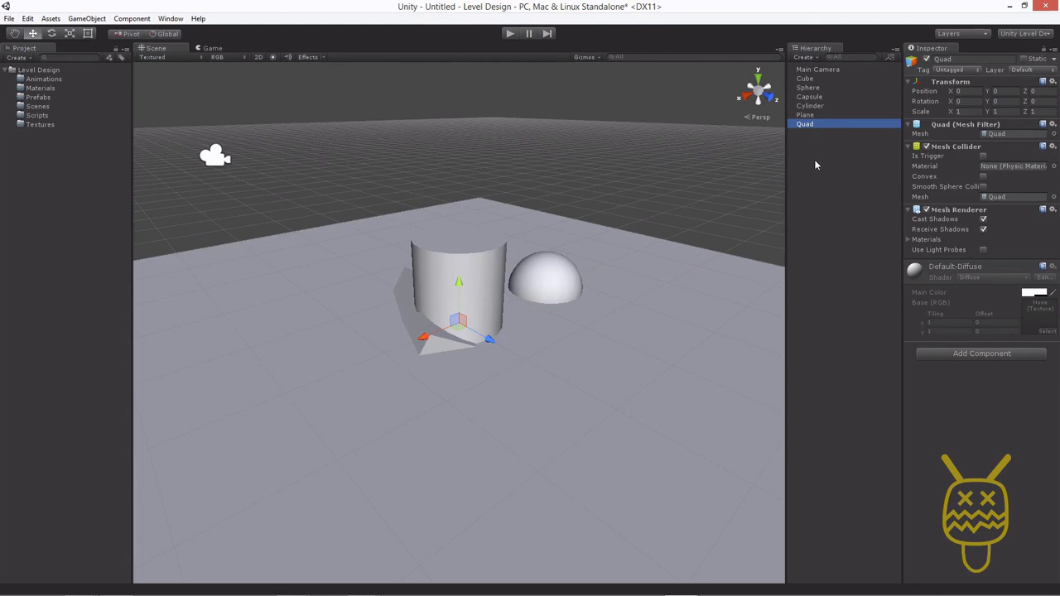
- Step through the scene's objects one by one to examine which shape each entry selects
key(Up)
key(Up)
key(Up)
key(Up)
key(Up)
key(Down)
key(Down)
key(Down)
key(Down)
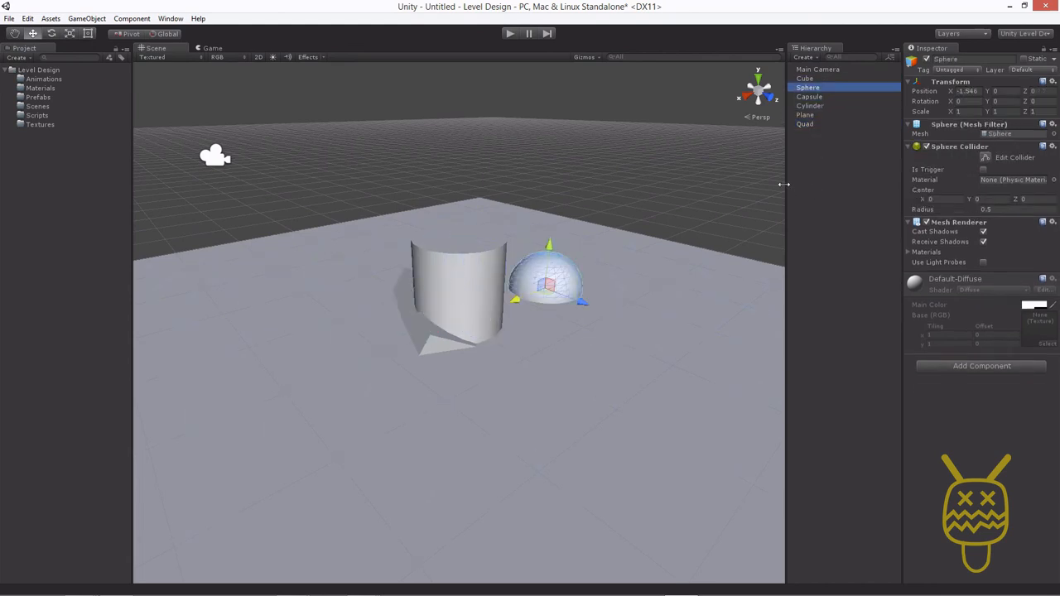
key(Down)
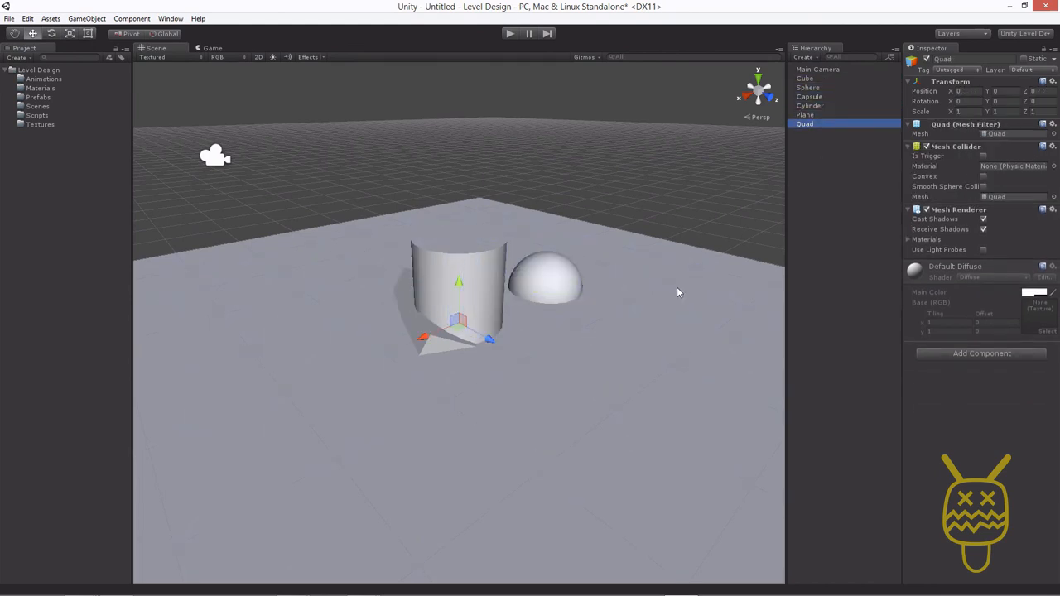
- Move the cylinder and the capsule across the plane, away from the cube, so the shapes stand apart
scroll(338, 310, down, 2)
click(455, 280)
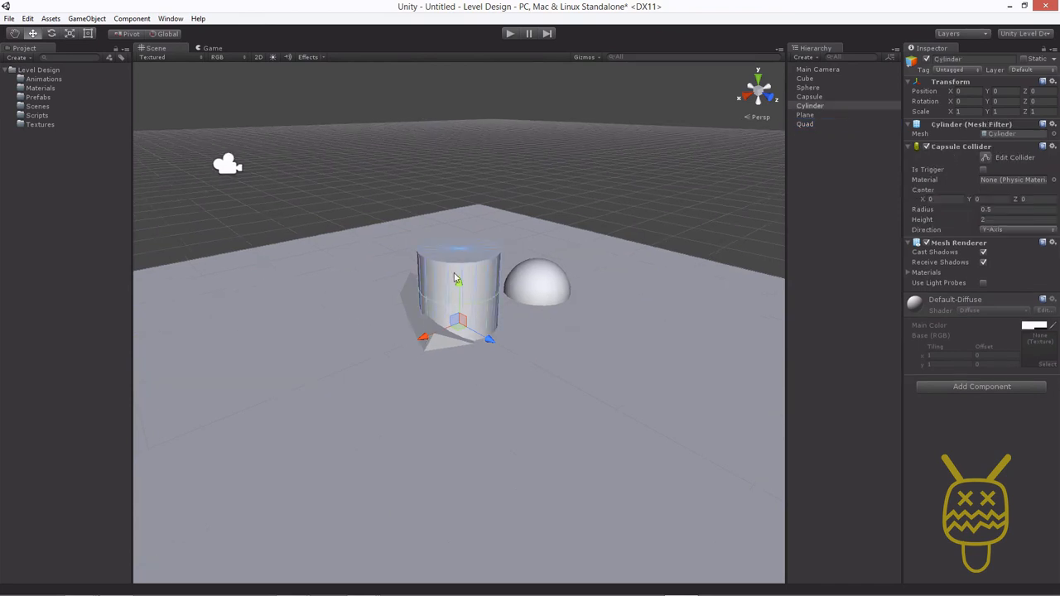
click(455, 334)
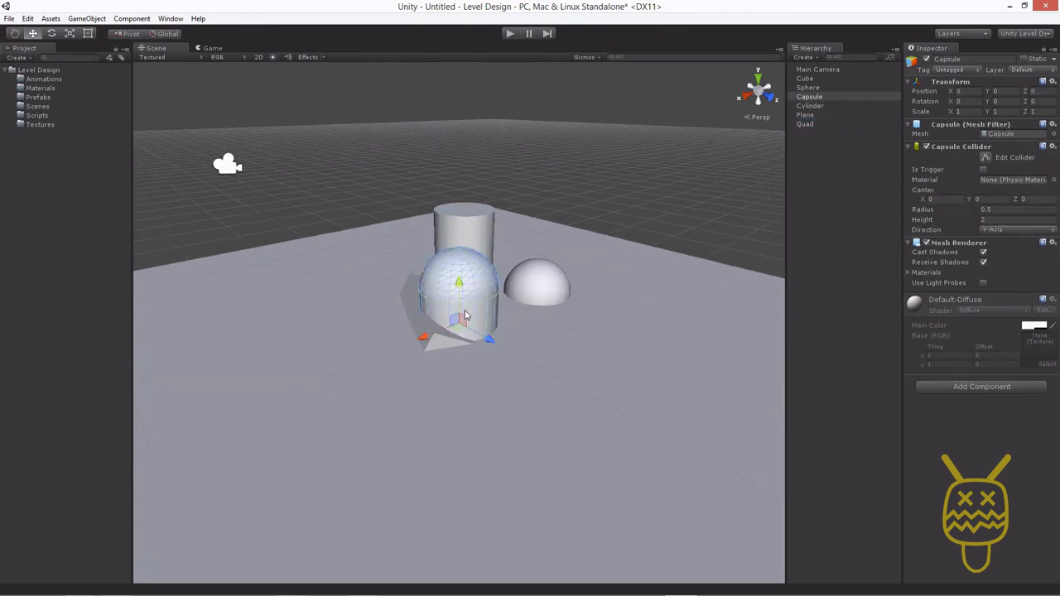
drag(456, 332, 526, 270)
- Lower the plane beneath the shapes to about -0.58 on the Y axis
click(393, 351)
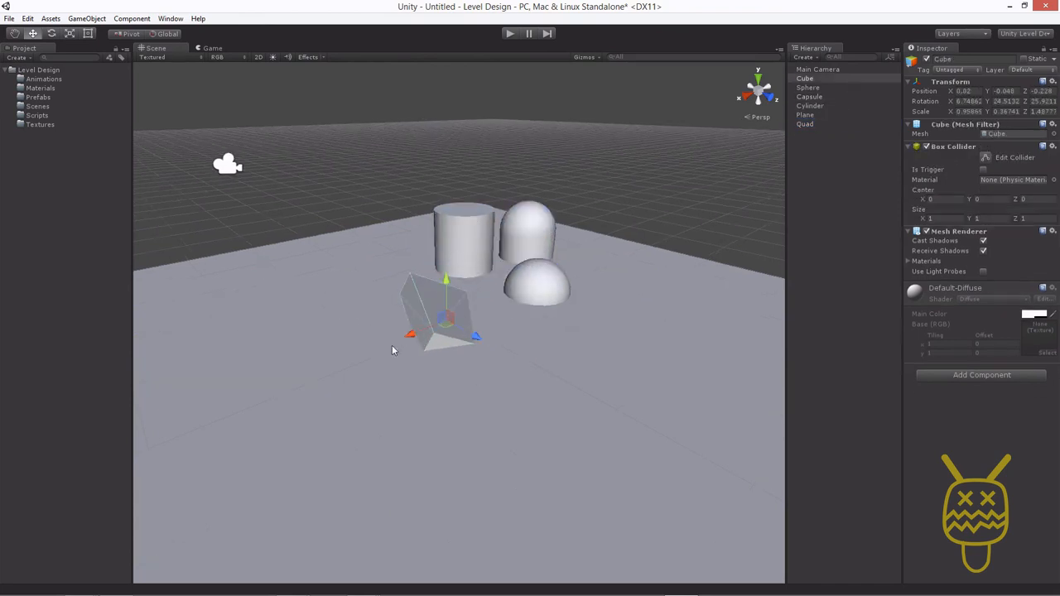
drag(458, 294, 556, 436)
middle_drag(556, 436, 475, 386)
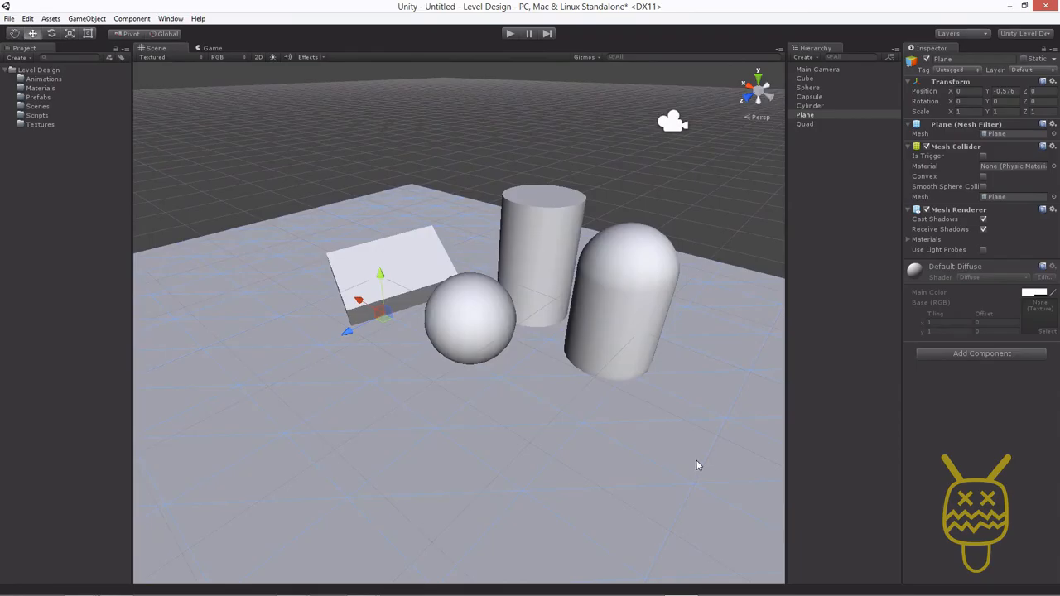